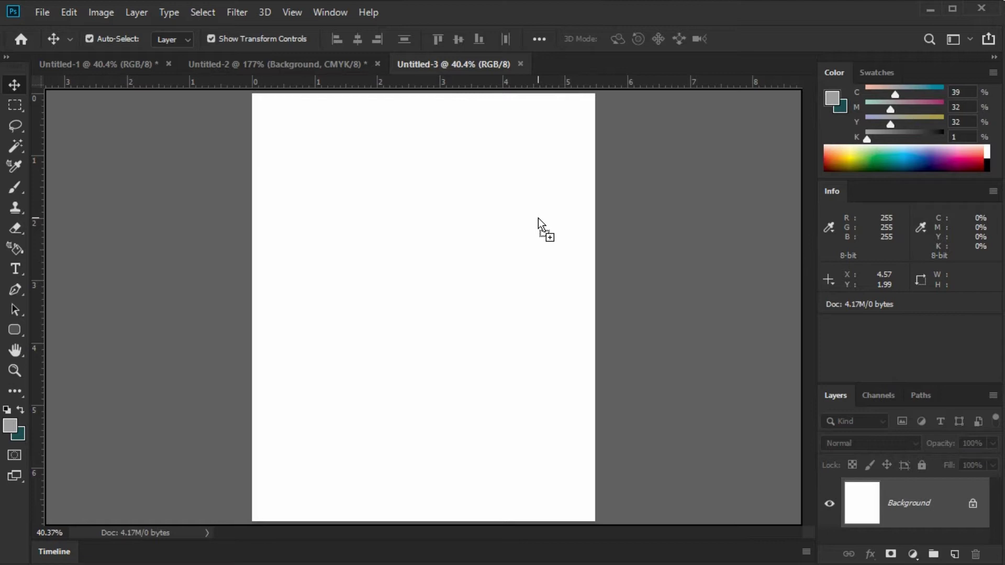
# - Place the coastal road photo and scale it up until it covers the entire canvas
pyautogui.moveTo(538, 218); pyautogui.dragTo(538, 218)
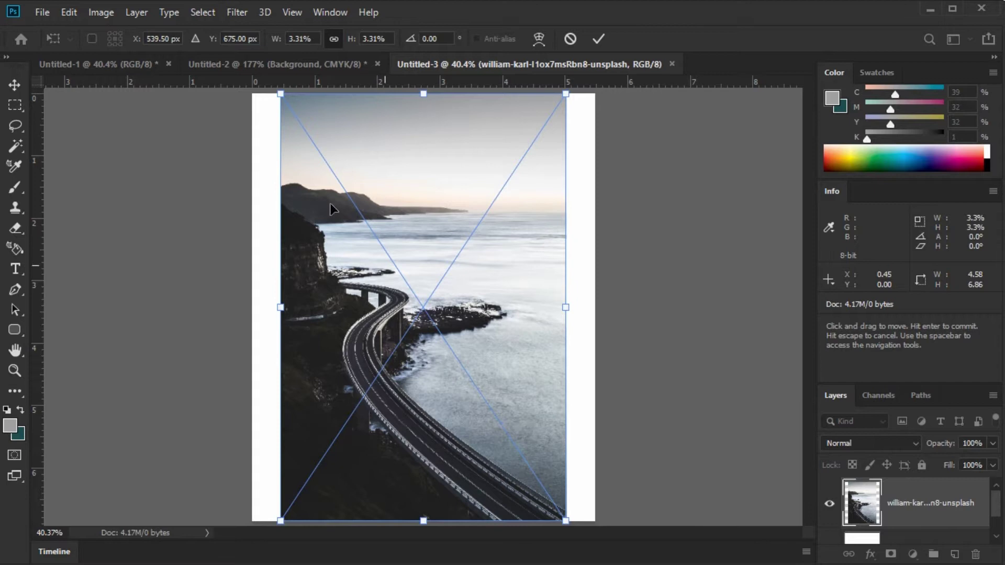
pyautogui.moveTo(281, 93); pyautogui.dragTo(235, 31)
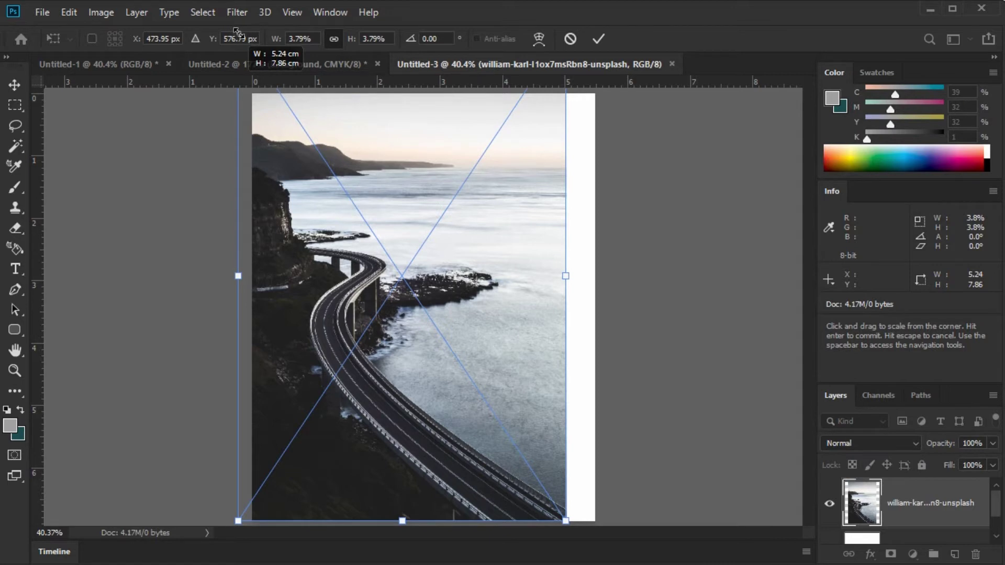
pyautogui.moveTo(235, 31); pyautogui.dragTo(214, 13)
pyautogui.moveTo(376, 421); pyautogui.dragTo(380, 423)
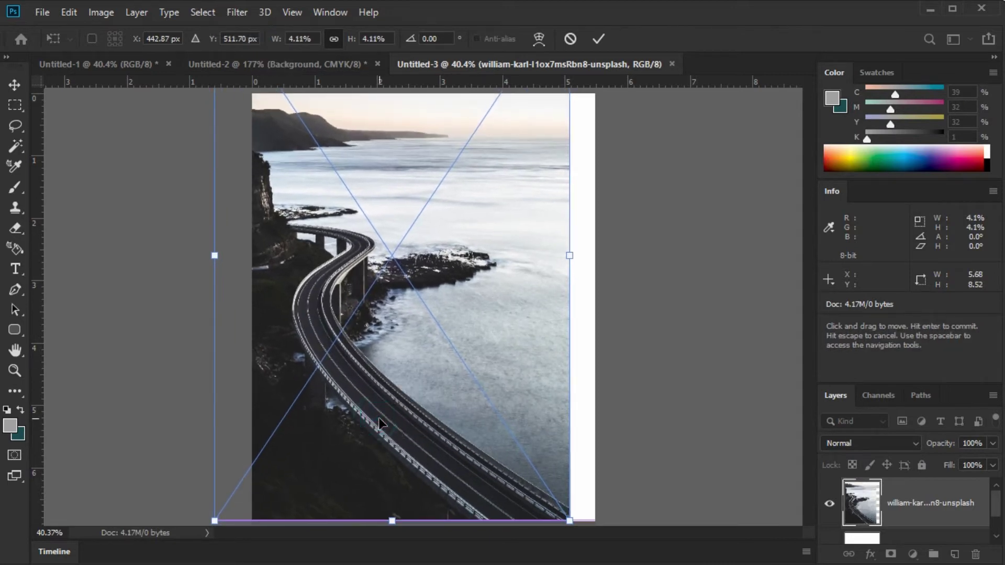
pyautogui.moveTo(576, 523); pyautogui.dragTo(609, 555)
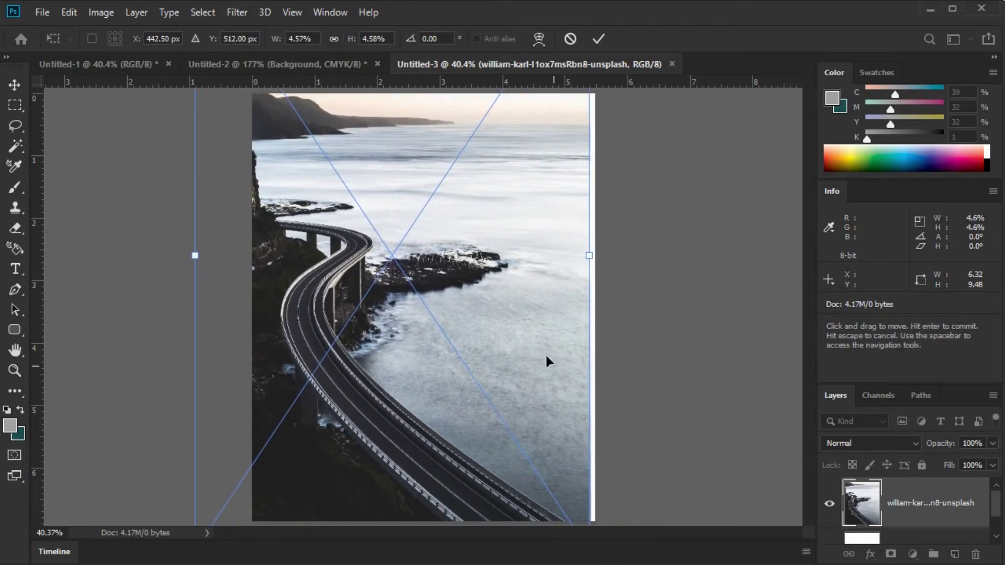
pyautogui.moveTo(545, 353); pyautogui.dragTo(541, 317)
pyautogui.press('Return')
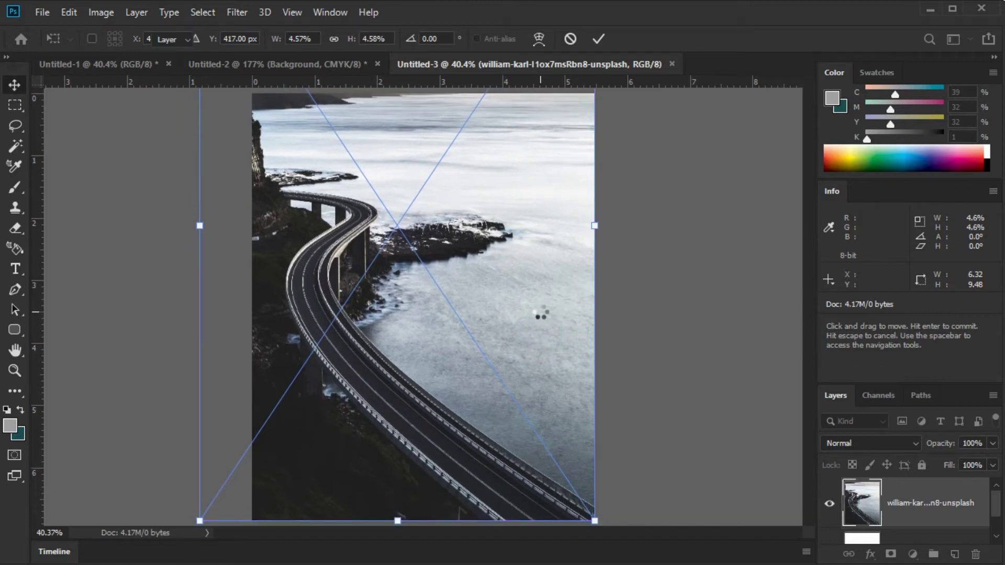
pyautogui.click(657, 359)
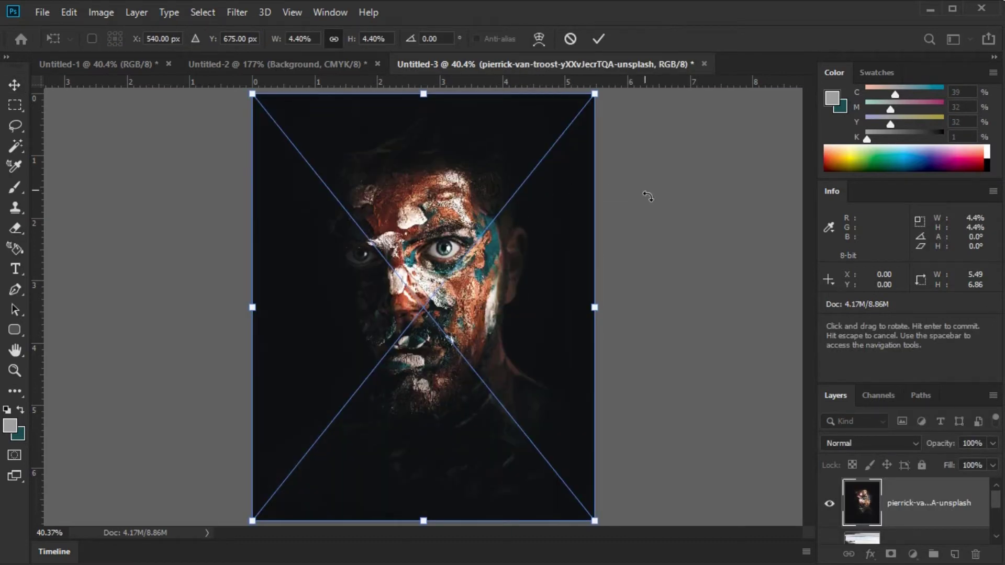
# - Commit the placed painted-face portrait and select its layer above the road photo
pyautogui.click(664, 221)
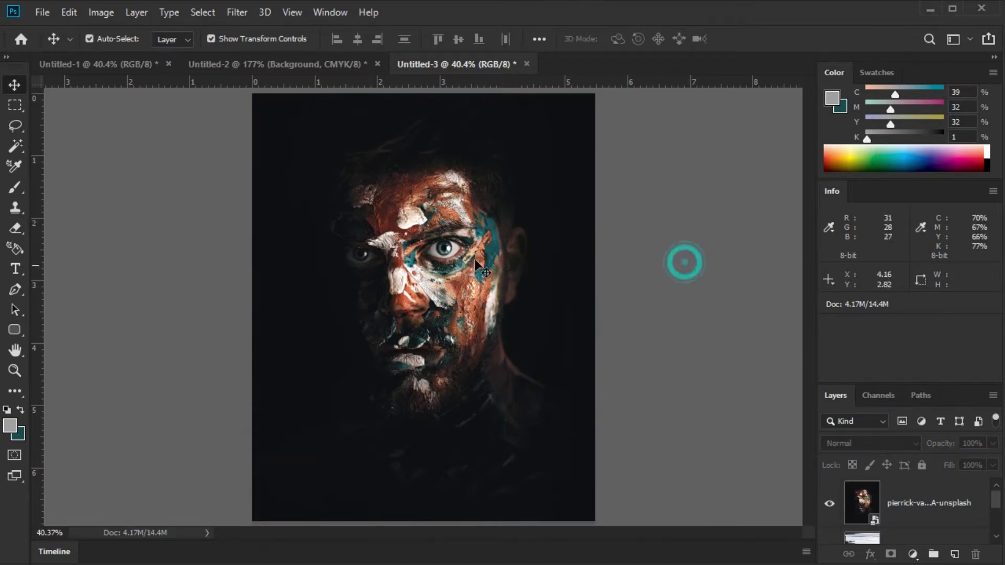
pyautogui.click(455, 248)
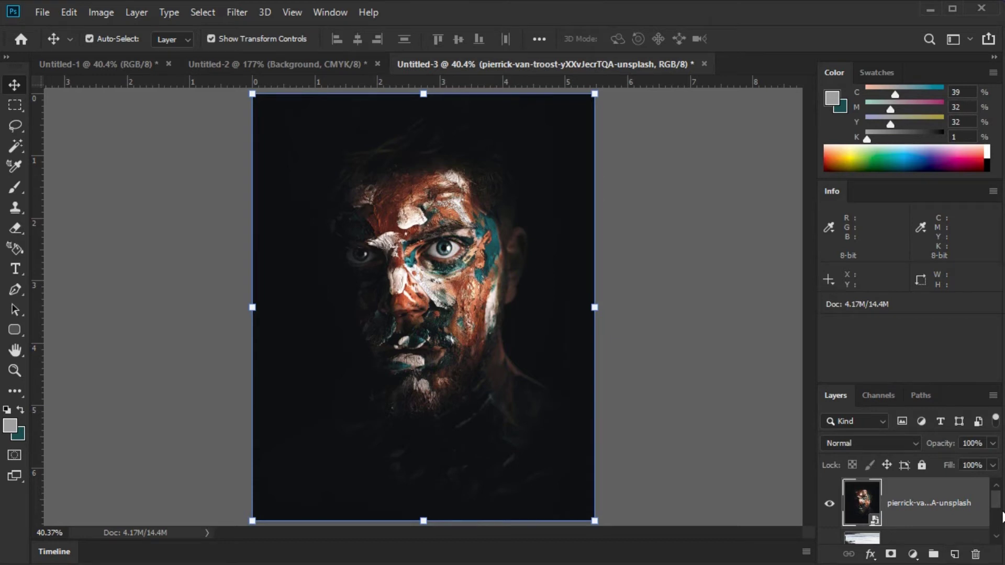
pyautogui.moveTo(996, 504); pyautogui.dragTo(996, 509)
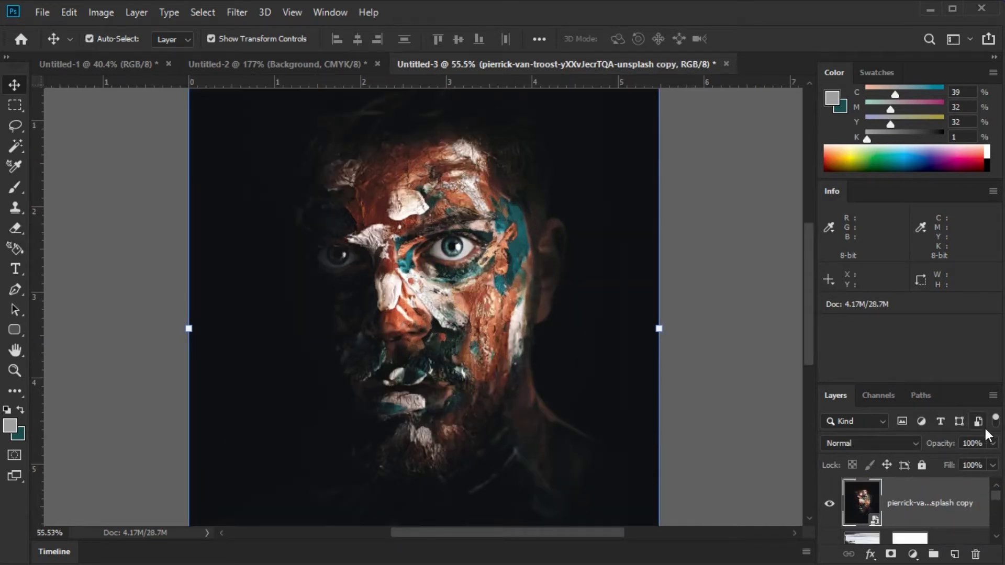
# - Set the face copy layer to 73% opacity with Luminosity blend mode
pyautogui.click(992, 444)
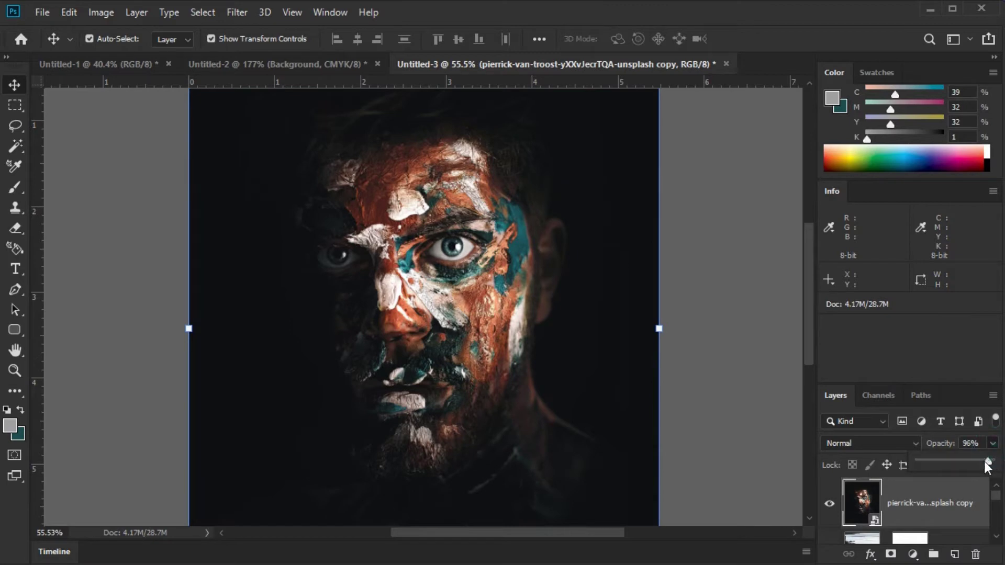
pyautogui.moveTo(987, 466); pyautogui.dragTo(971, 462)
pyautogui.click(434, 298)
pyautogui.click(891, 446)
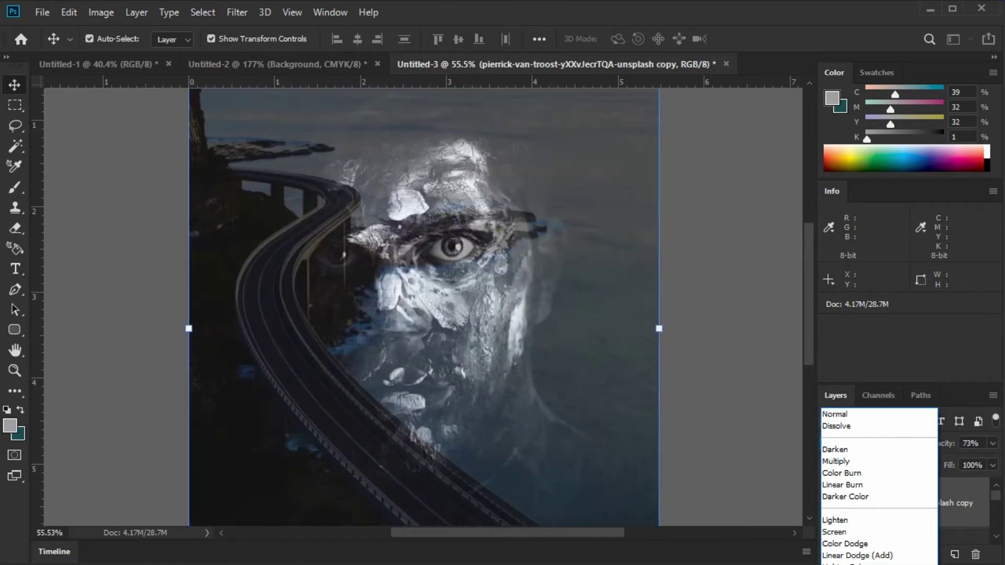
pyautogui.press('Return')
pyautogui.click(720, 401)
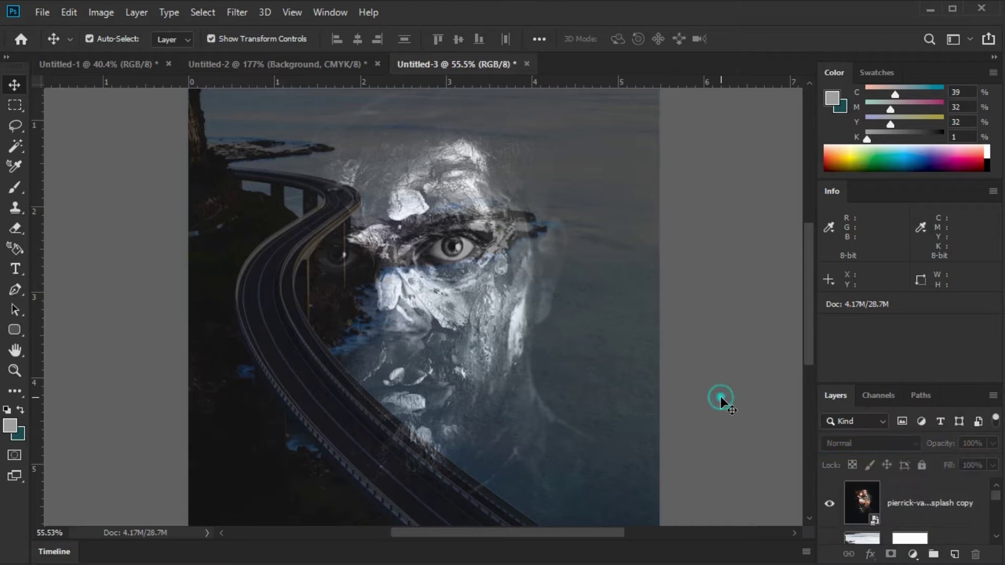
pyautogui.click(430, 214)
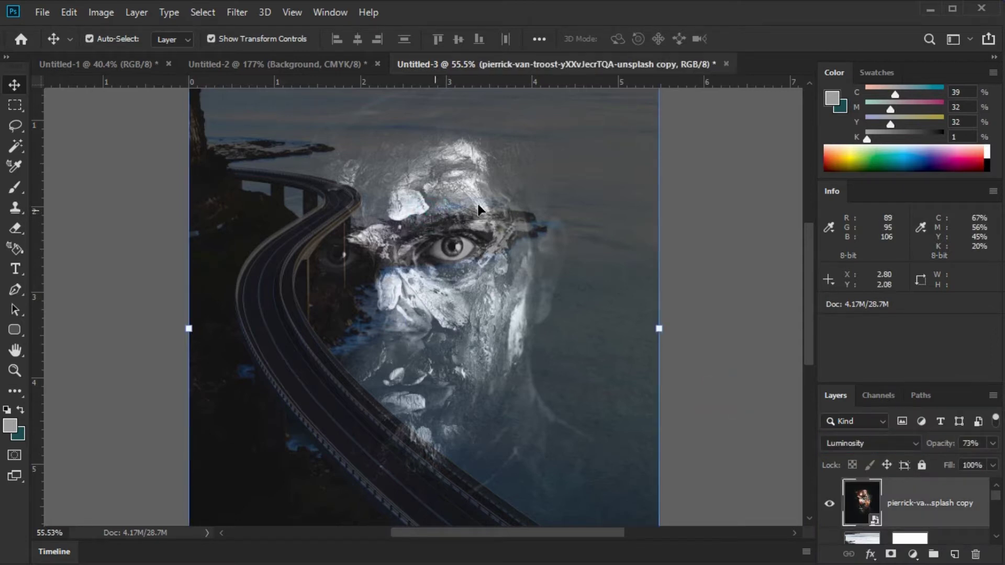
# - Resize the face copy and move it up and right over the road, then commit the transform
pyautogui.moveTo(659, 328); pyautogui.dragTo(785, 329)
pyautogui.moveTo(621, 329); pyautogui.dragTo(529, 297)
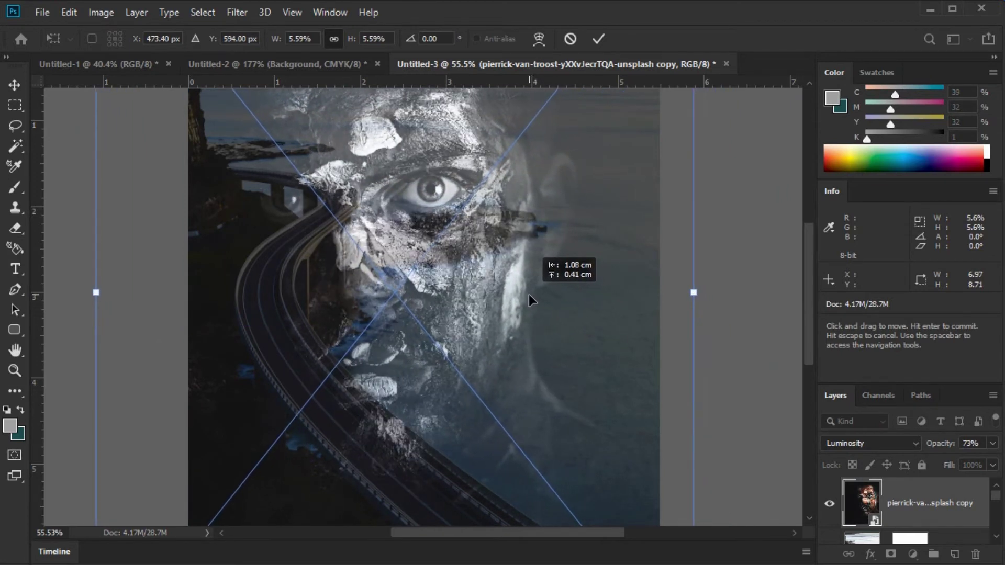
pyautogui.moveTo(528, 299); pyautogui.dragTo(534, 298)
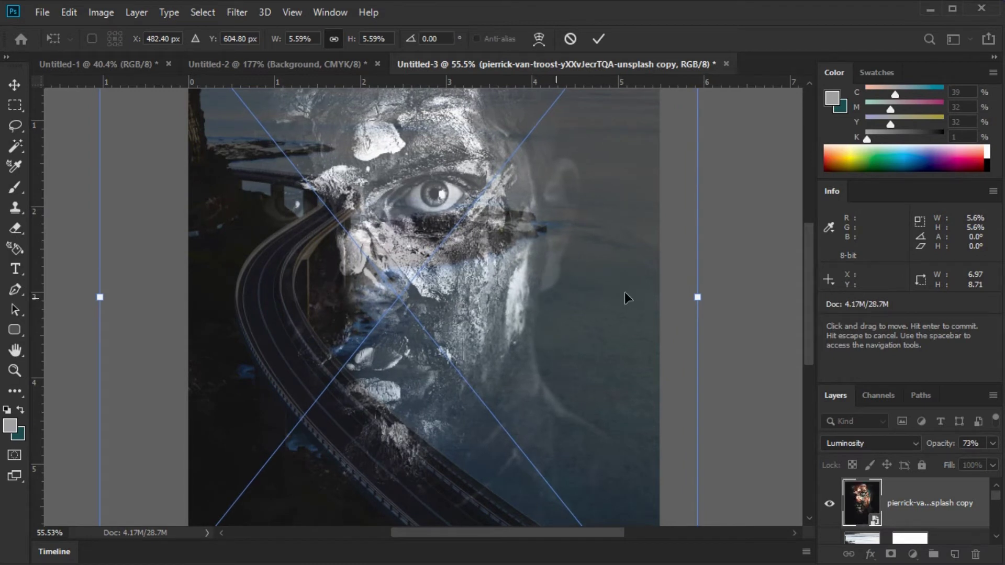
pyautogui.moveTo(698, 297); pyautogui.dragTo(676, 296)
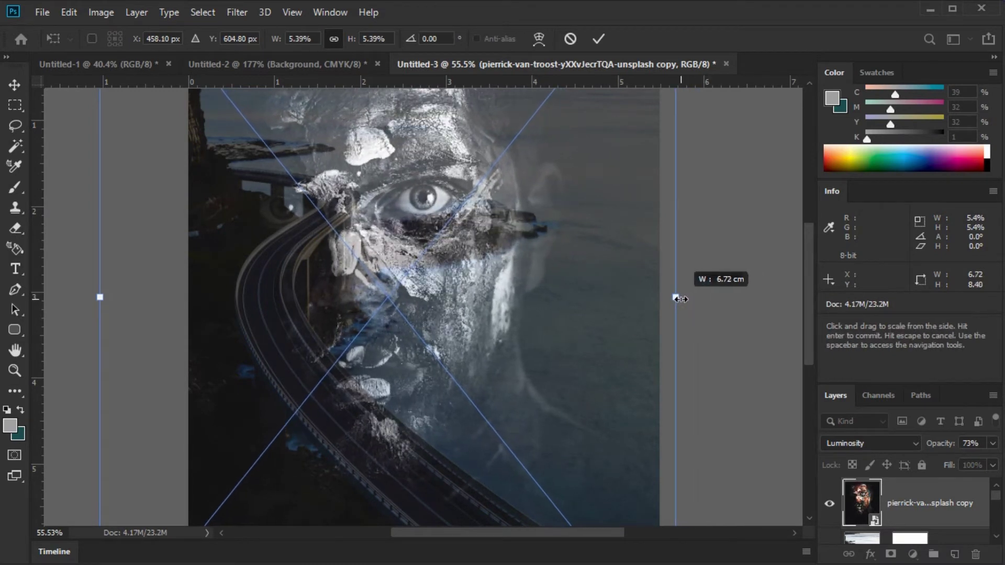
pyautogui.moveTo(550, 303); pyautogui.dragTo(557, 297)
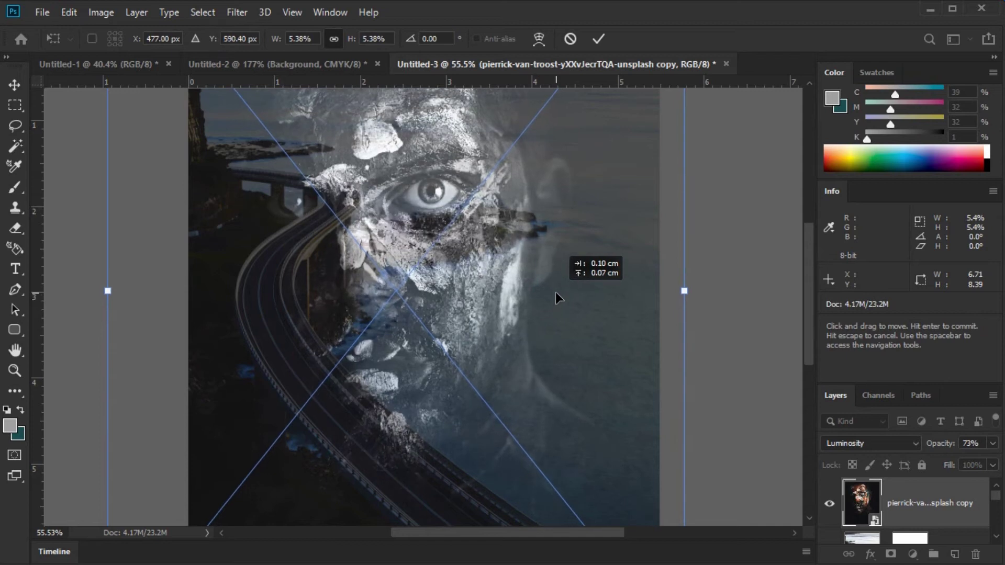
pyautogui.click(722, 336)
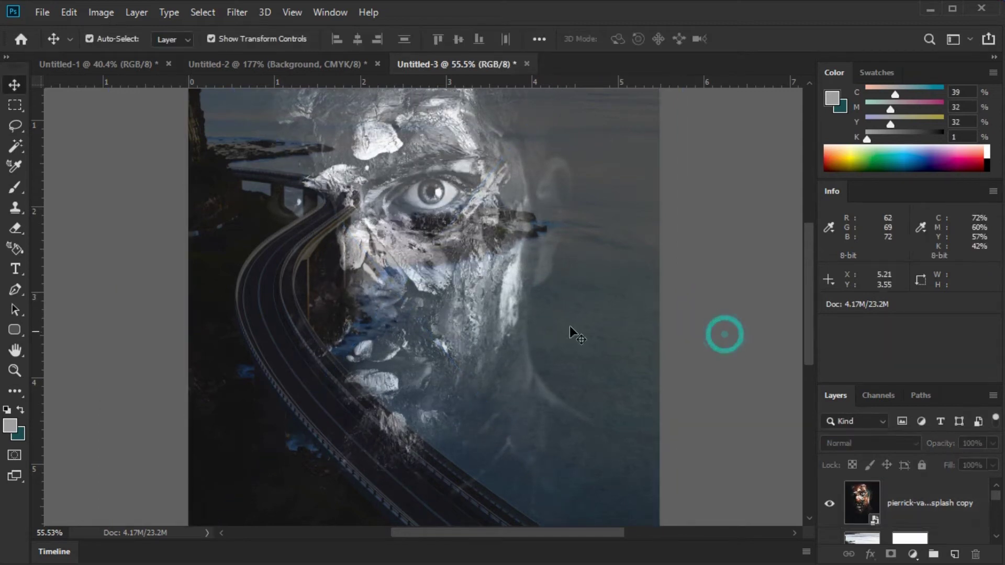
pyautogui.click(525, 313)
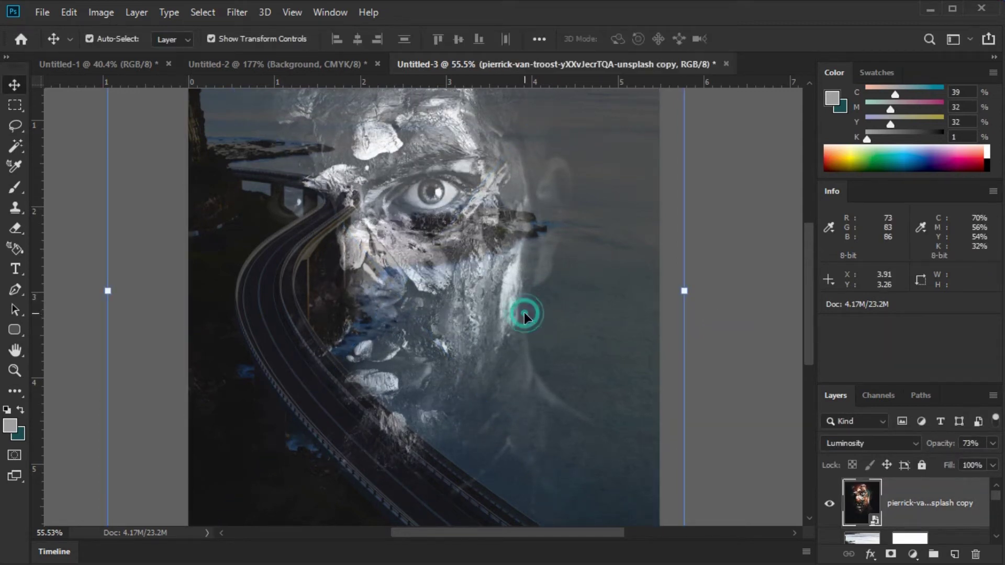
# - Add a layer mask to the face copy and nudge its opacity to 74%
pyautogui.click(890, 554)
pyautogui.click(992, 443)
pyautogui.moveTo(969, 460)
pyautogui.mouseDown()
pyautogui.moveTo(990, 460)
pyautogui.moveTo(972, 460)
pyautogui.mouseUp()
pyautogui.click(786, 341)
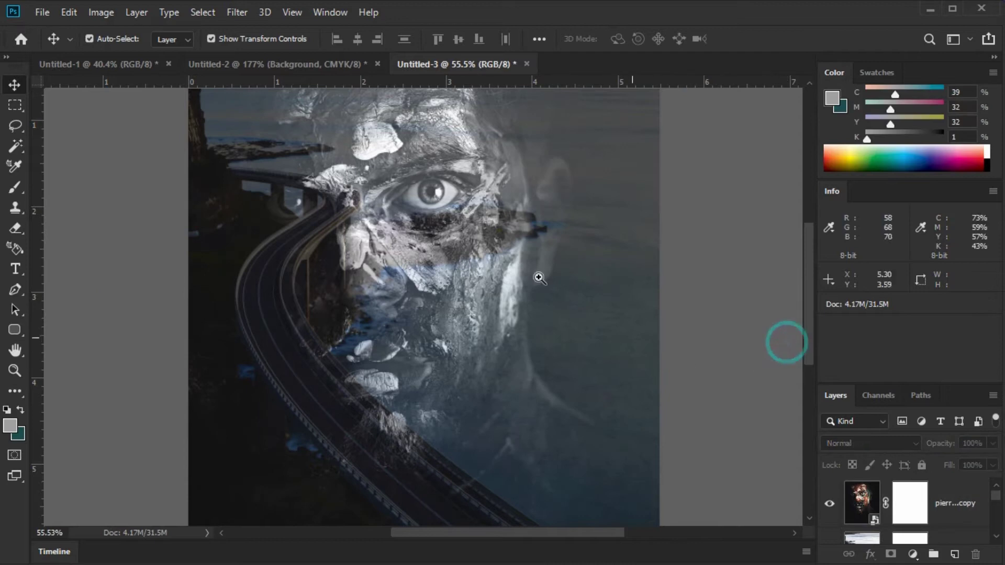
# - Zoom in on the bridge and eye area and target the face layer's mask
pyautogui.press('z')
pyautogui.click(420, 174)
pyautogui.click(347, 299)
pyautogui.click(347, 239)
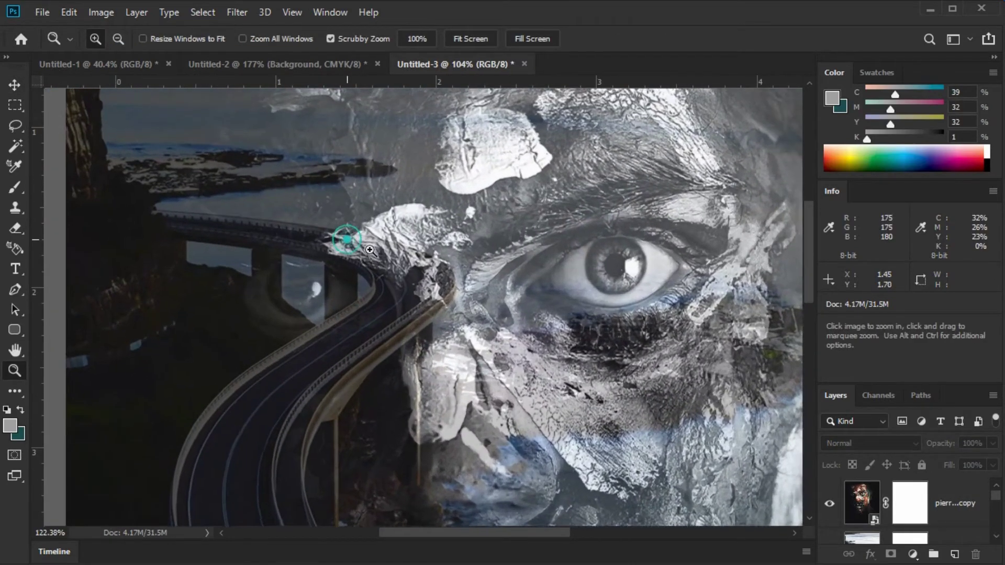
pyautogui.moveTo(369, 250); pyautogui.dragTo(413, 289)
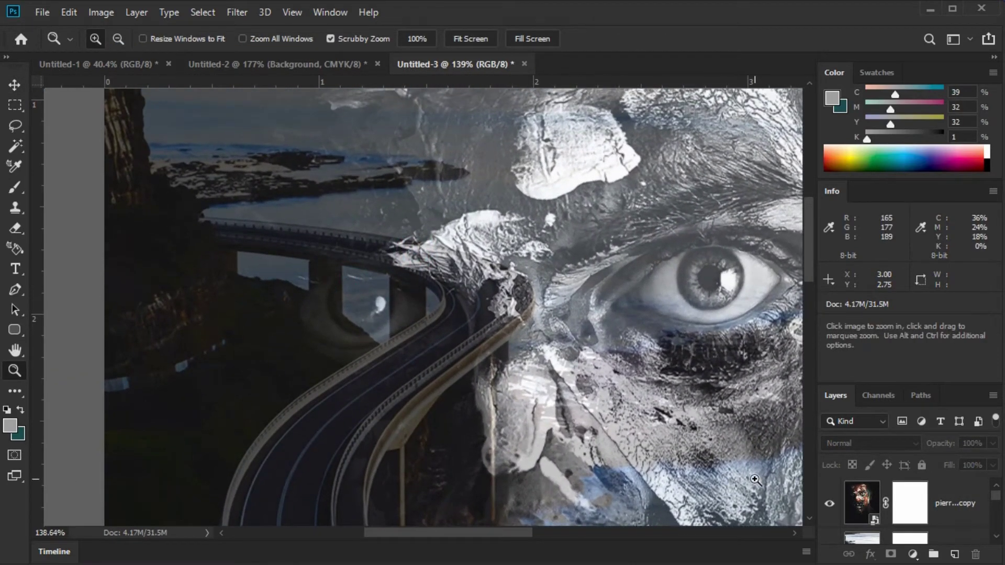
pyautogui.click(900, 498)
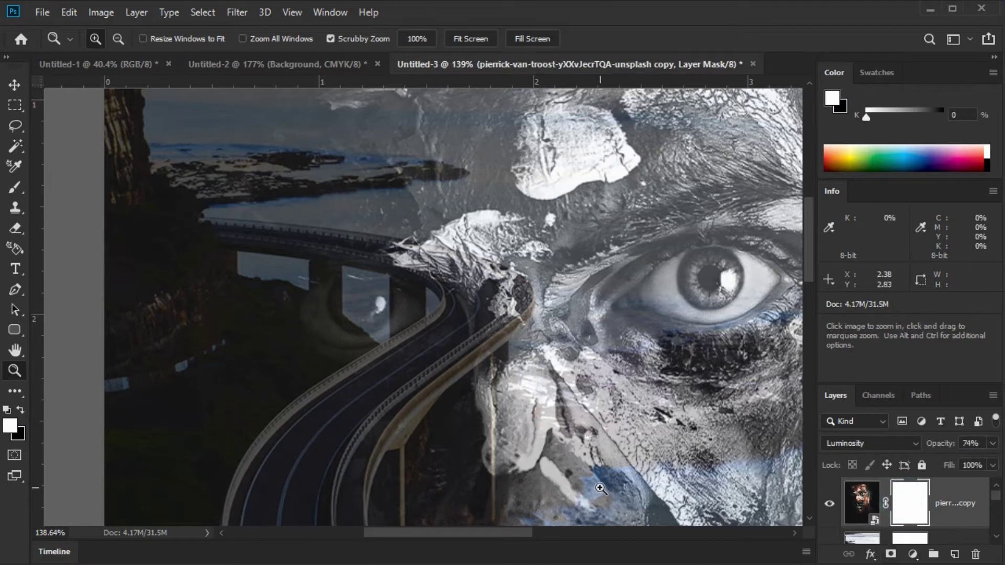
# - Paint black on the mask with a small brush to reveal the bridge deck, railing and road curve
pyautogui.press('b')
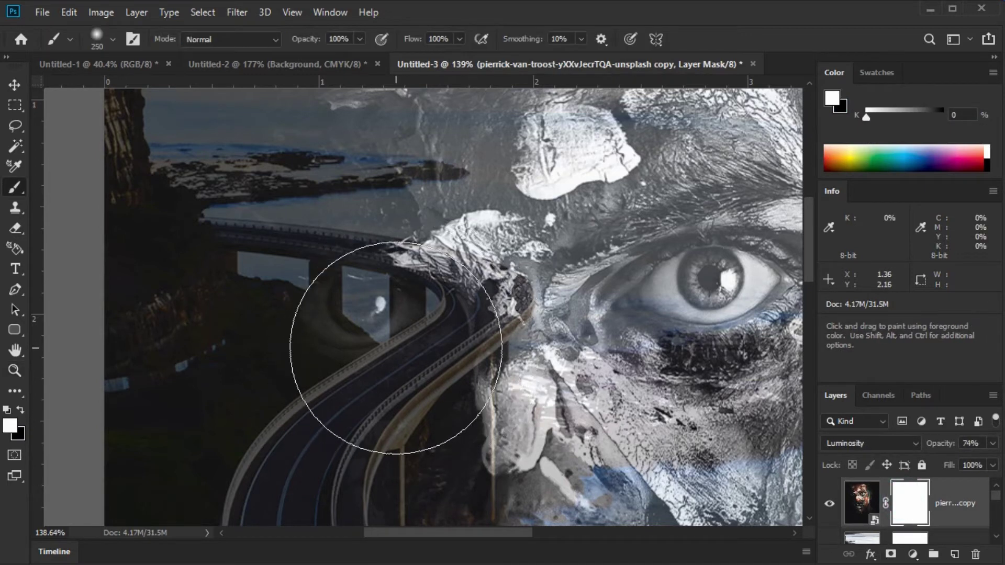
pyautogui.press('x')
pyautogui.press('[')
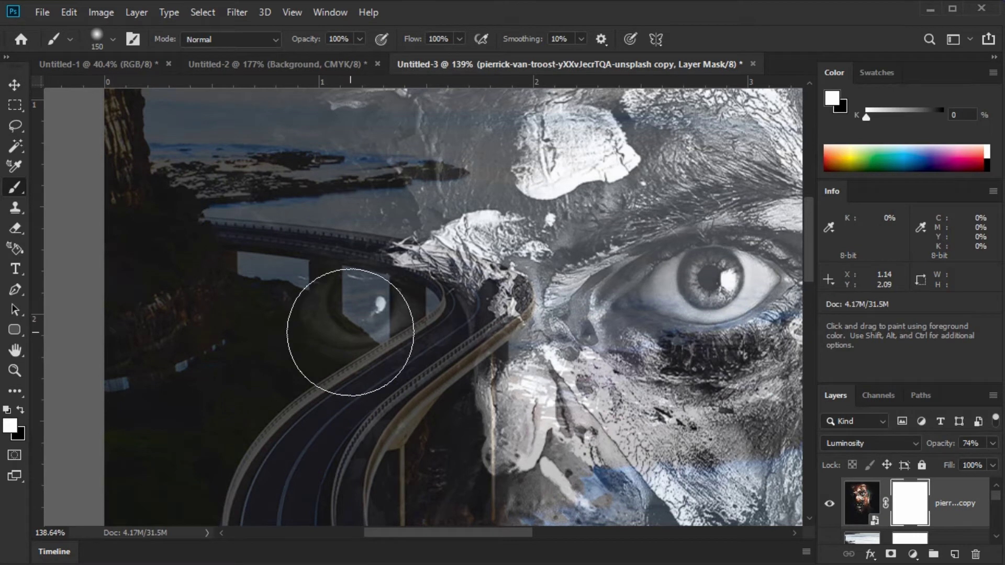
pyautogui.moveTo(358, 332)
pyautogui.mouseDown()
pyautogui.moveTo(269, 319)
pyautogui.moveTo(298, 307)
pyautogui.moveTo(211, 291)
pyautogui.mouseUp()
pyautogui.press('[')
pyautogui.press('[')
pyautogui.press('[')
pyautogui.press('[')
pyautogui.press('[')
pyautogui.moveTo(216, 244)
pyautogui.mouseDown()
pyautogui.moveTo(218, 235)
pyautogui.moveTo(406, 259)
pyautogui.moveTo(430, 251)
pyautogui.moveTo(477, 285)
pyautogui.moveTo(450, 314)
pyautogui.moveTo(513, 292)
pyautogui.mouseUp()
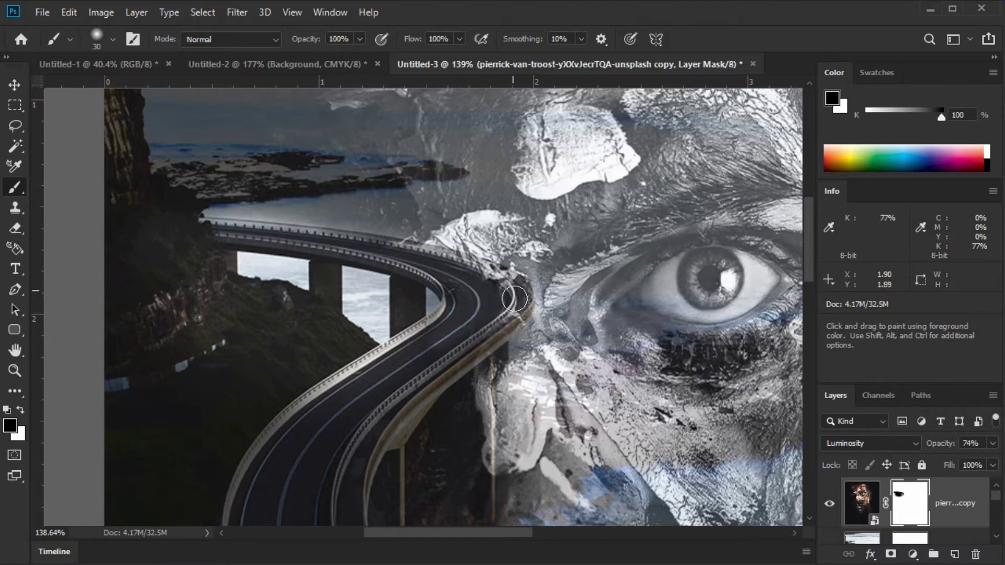
pyautogui.moveTo(497, 327); pyautogui.dragTo(377, 449)
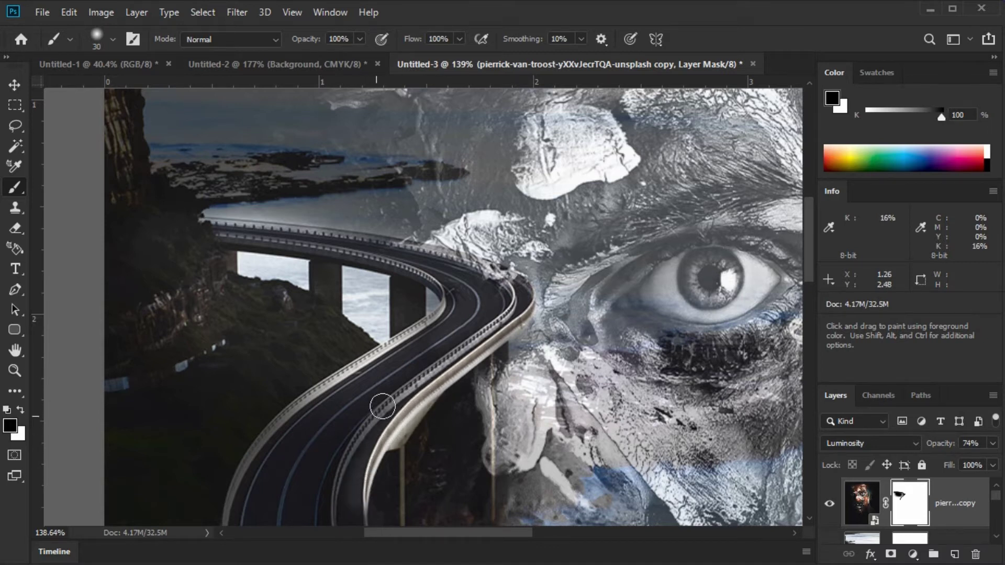
pyautogui.moveTo(511, 291); pyautogui.dragTo(497, 279)
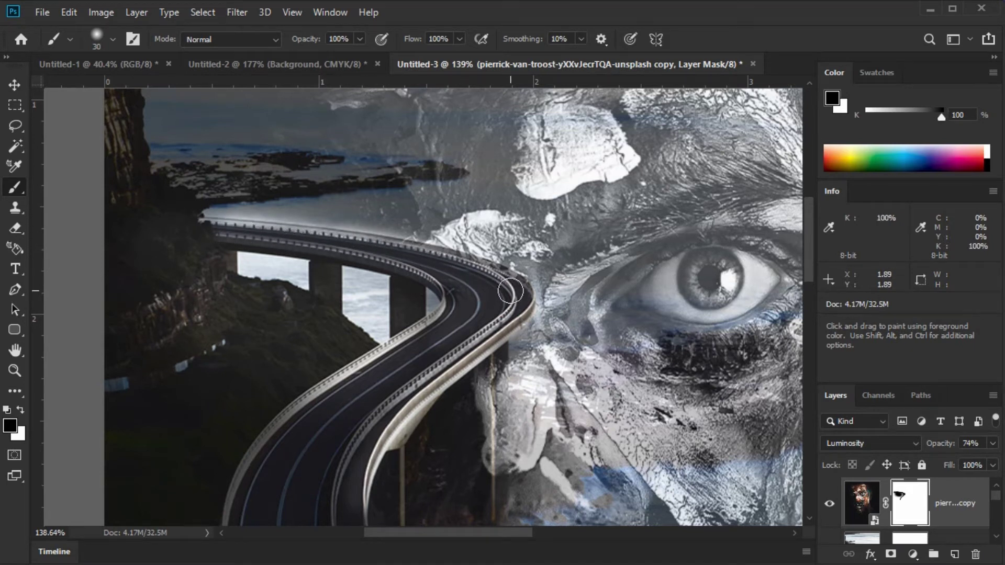
pyautogui.moveTo(505, 283); pyautogui.dragTo(486, 272)
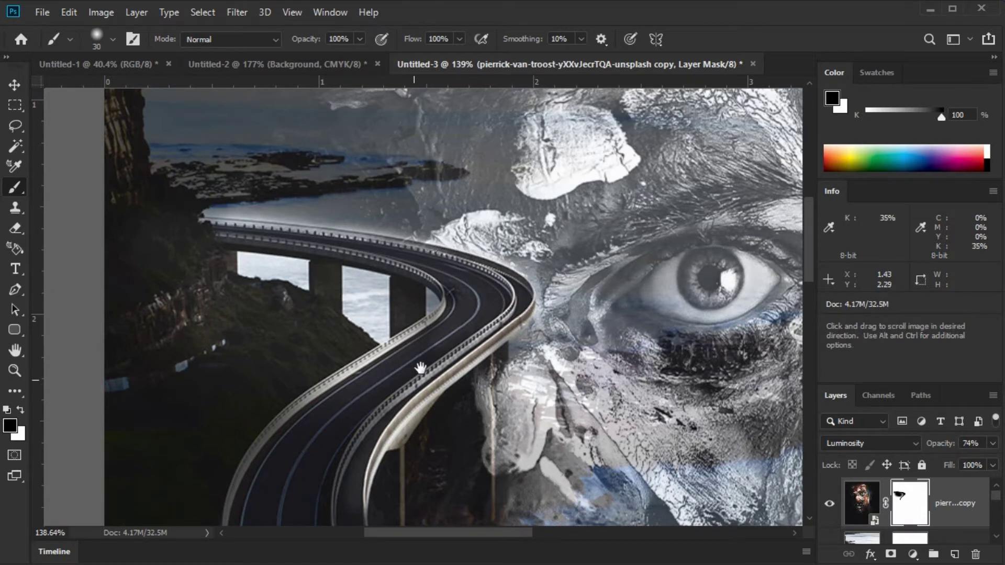
pyautogui.moveTo(419, 365); pyautogui.dragTo(426, 148)
# - Mask out the face over the lower bridge rails and the road's inner lanes
pyautogui.moveTo(371, 205); pyautogui.dragTo(368, 281)
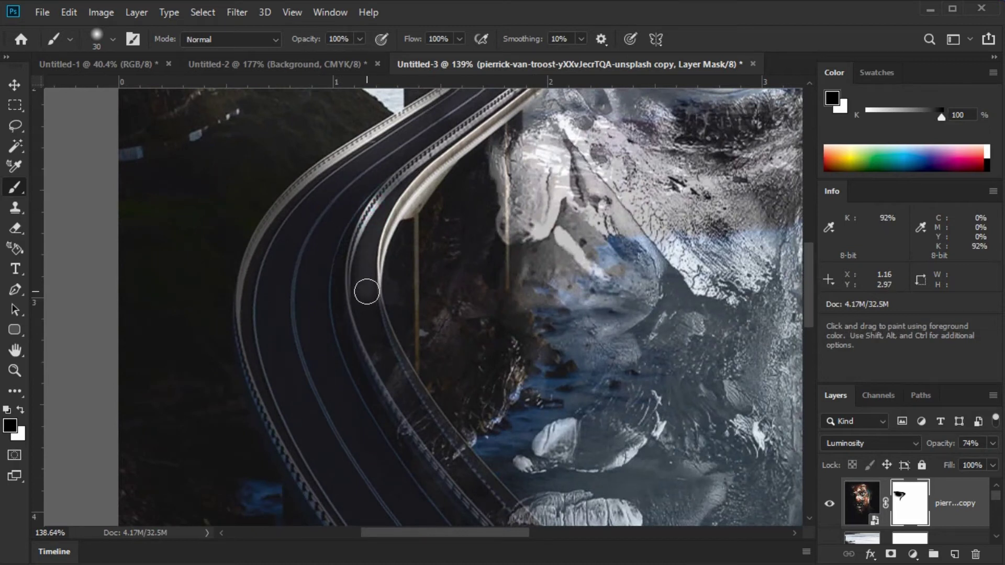
pyautogui.moveTo(398, 149)
pyautogui.mouseDown()
pyautogui.moveTo(359, 202)
pyautogui.moveTo(283, 403)
pyautogui.moveTo(277, 450)
pyautogui.mouseUp()
pyautogui.moveTo(350, 168); pyautogui.dragTo(274, 410)
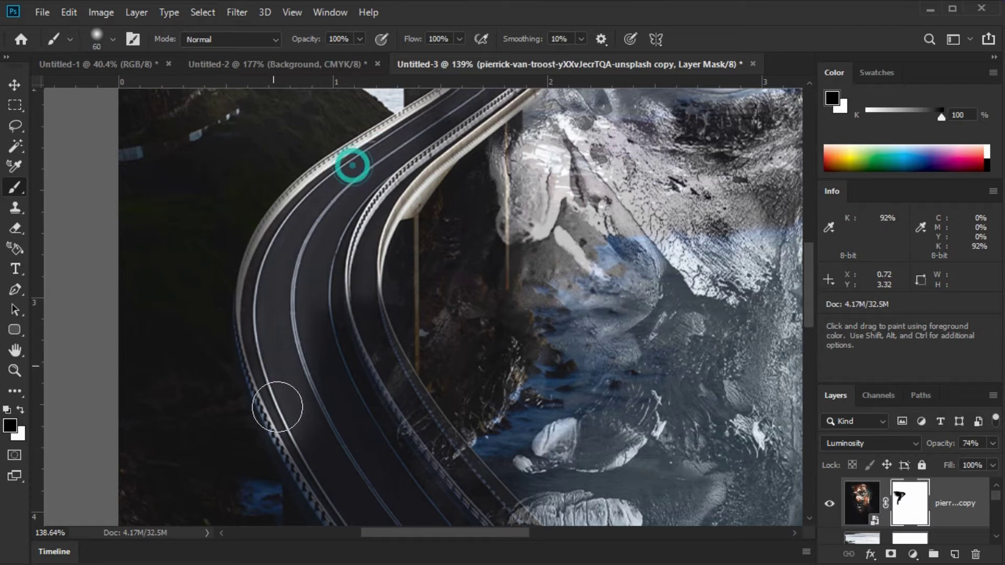
pyautogui.moveTo(292, 243); pyautogui.dragTo(251, 298)
pyautogui.moveTo(303, 437)
pyautogui.mouseDown()
pyautogui.moveTo(307, 265)
pyautogui.moveTo(376, 471)
pyautogui.moveTo(344, 242)
pyautogui.moveTo(385, 391)
pyautogui.moveTo(473, 518)
pyautogui.mouseUp()
# - Pan down and hide the face texture along the outer road rail
pyautogui.press('space')
pyautogui.moveTo(385, 443); pyautogui.dragTo(299, 263)
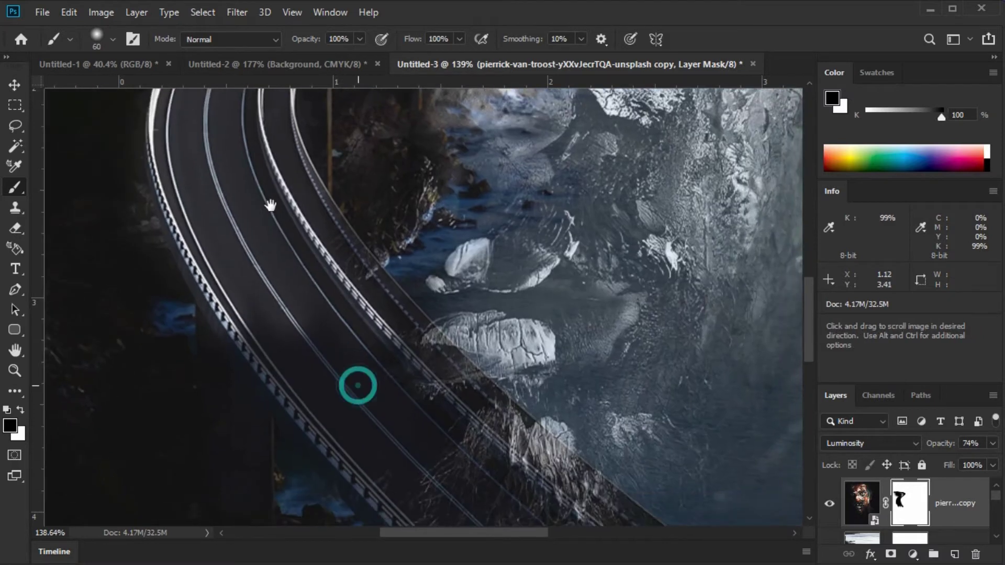
pyautogui.moveTo(513, 432); pyautogui.dragTo(426, 336)
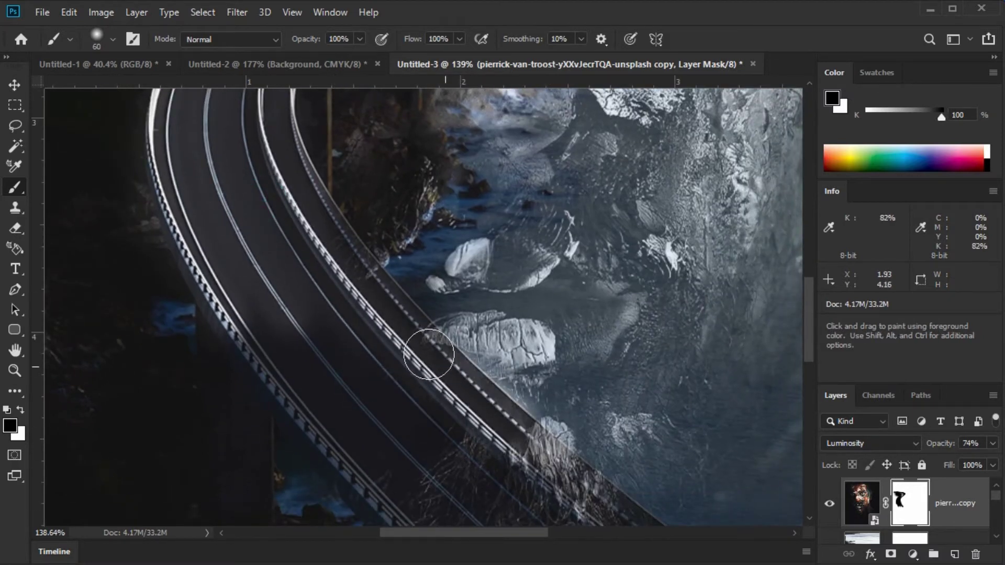
pyautogui.moveTo(382, 381); pyautogui.dragTo(503, 502)
pyautogui.moveTo(257, 321); pyautogui.dragTo(397, 492)
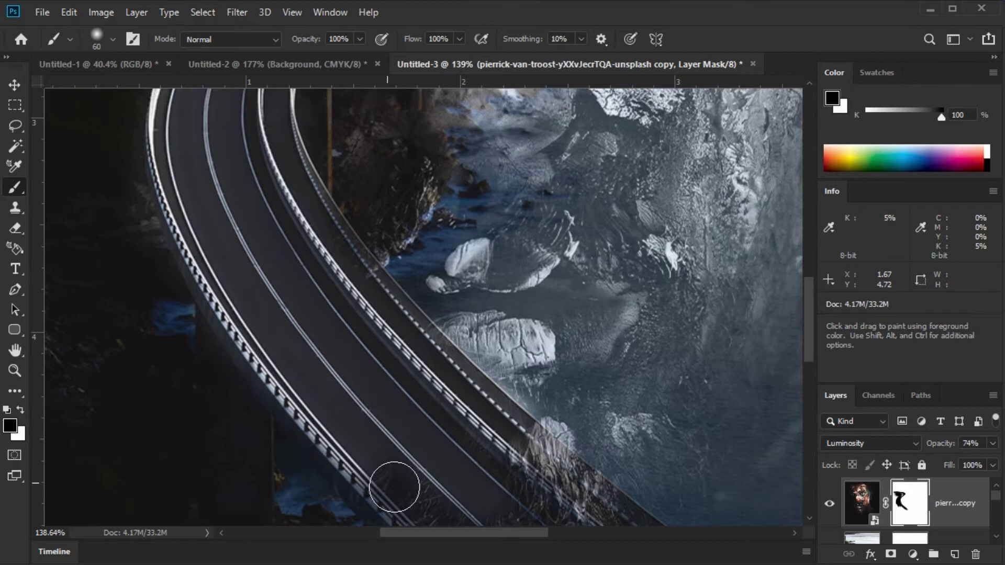
# - Paint the rock texture off the road and clean the guardrail edge, adjusting brush size
pyautogui.press(']')
pyautogui.press(']')
pyautogui.press(']')
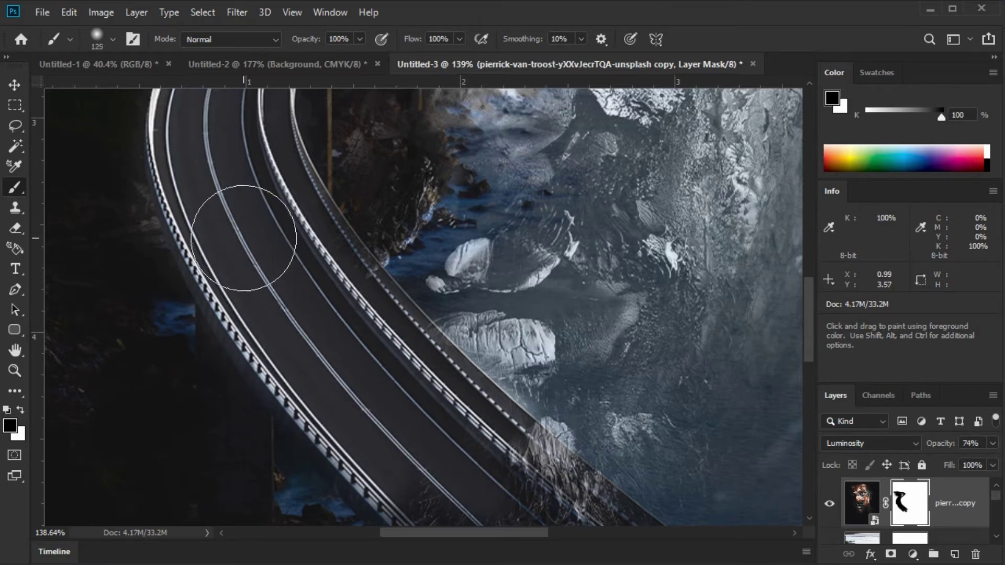
pyautogui.scroll(-3, 407, 452)
pyautogui.hscroll(2, 407, 452)
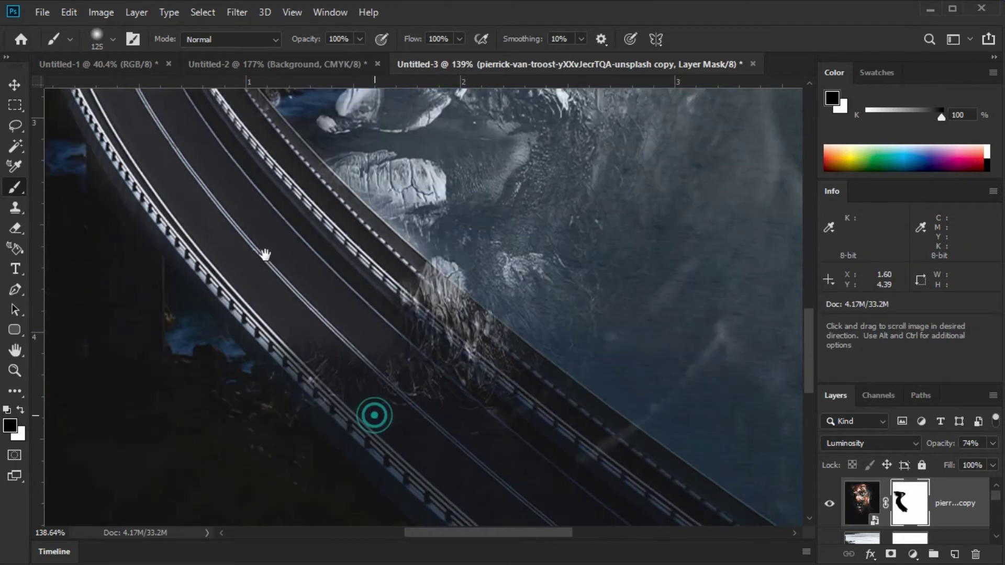
pyautogui.moveTo(453, 389); pyautogui.dragTo(381, 313)
pyautogui.press('[')
pyautogui.press('[')
pyautogui.press('[')
pyautogui.press('[')
pyautogui.press('[')
pyautogui.moveTo(390, 279); pyautogui.dragTo(445, 324)
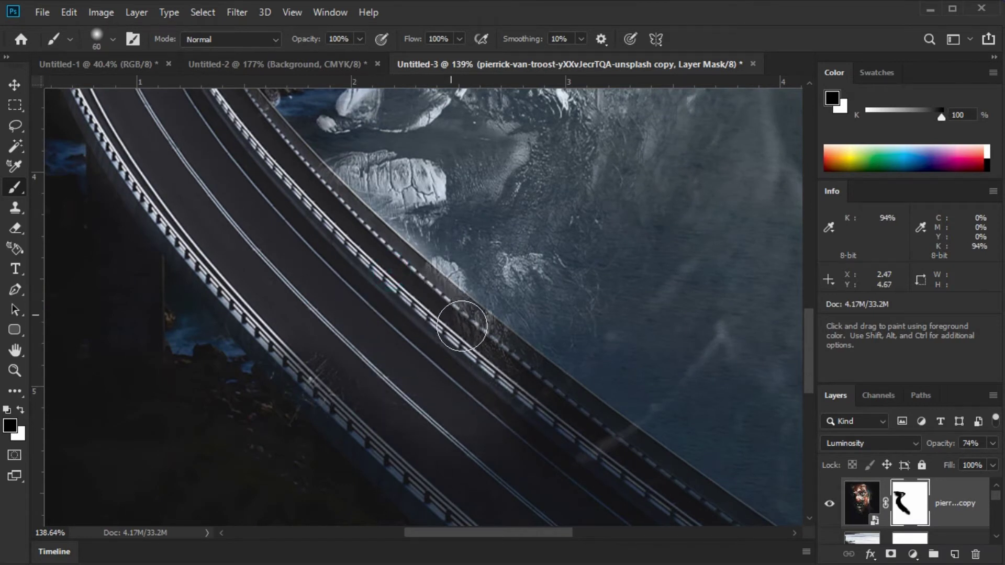
pyautogui.moveTo(404, 269); pyautogui.dragTo(609, 416)
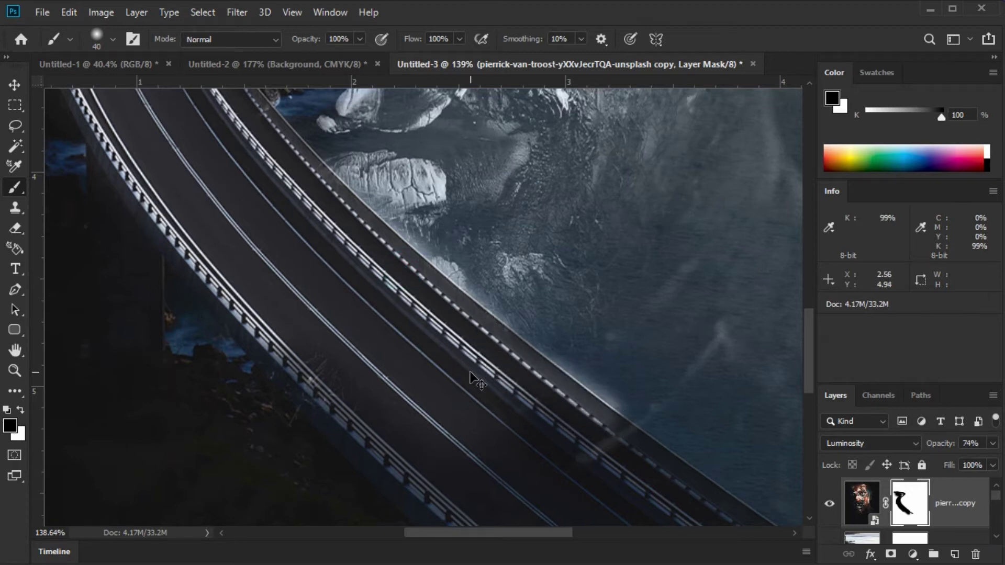
pyautogui.keyDown('shift'); pyautogui.click(505, 368); pyautogui.keyUp('shift')
pyautogui.moveTo(626, 444); pyautogui.dragTo(413, 296)
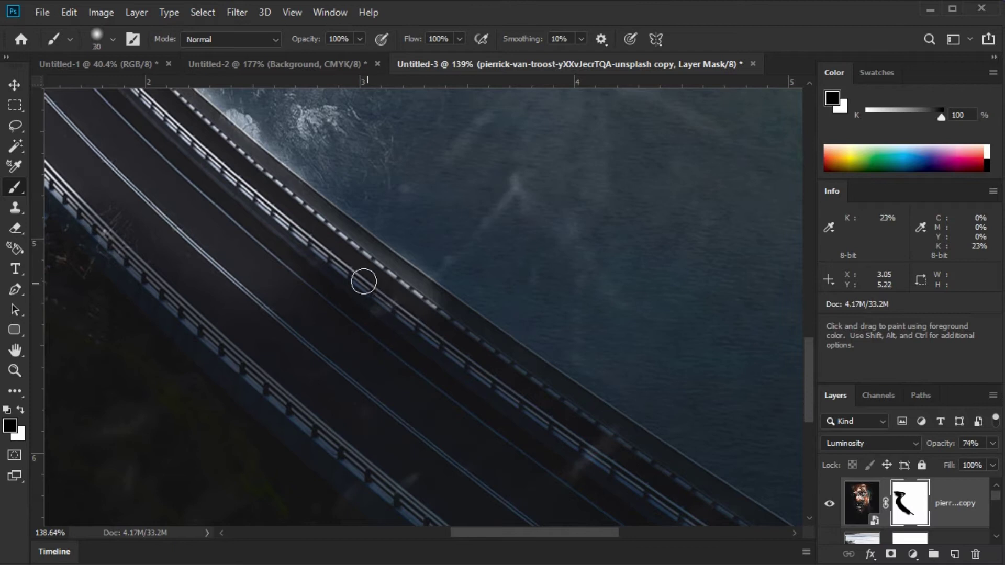
# - With a larger brush, reveal the road lines down to the bottom-right corner
pyautogui.press(']')
pyautogui.press(']')
pyautogui.press(']')
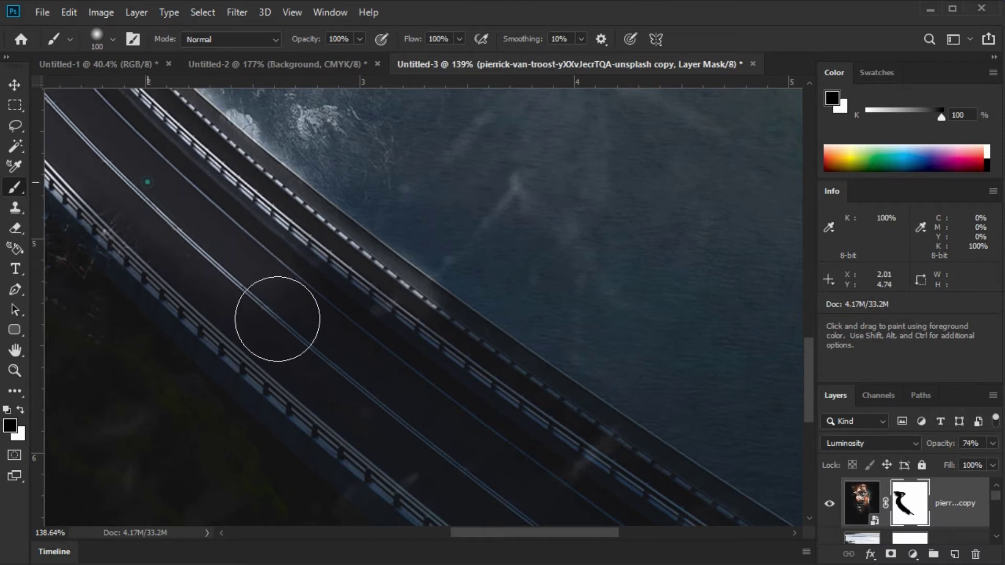
pyautogui.moveTo(277, 314); pyautogui.dragTo(464, 475)
pyautogui.hotkey('ctrl', '-')
pyautogui.hotkey('ctrl', '-')
pyautogui.hotkey('ctrl', '-')
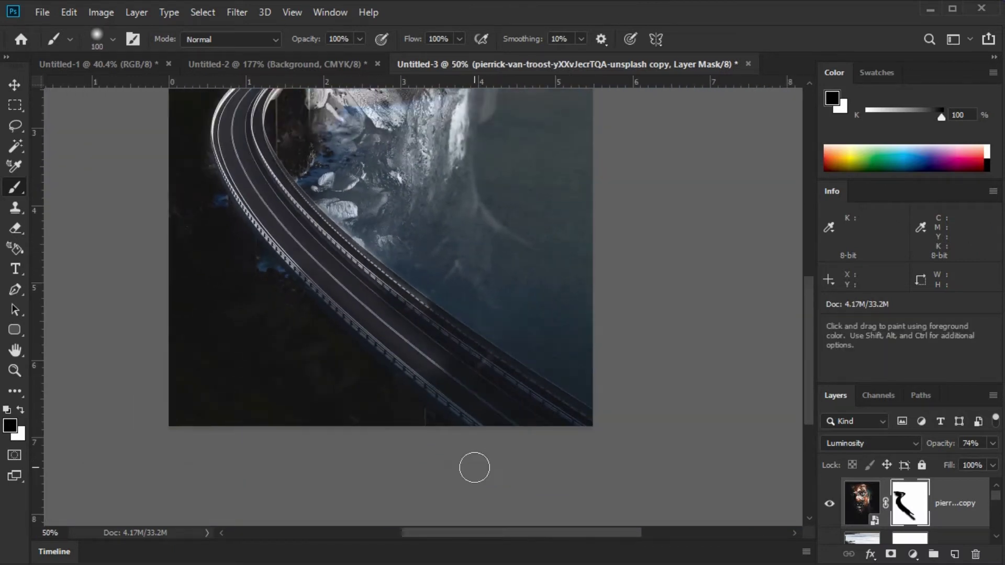
pyautogui.moveTo(308, 271); pyautogui.dragTo(515, 425)
pyautogui.moveTo(367, 287); pyautogui.dragTo(590, 420)
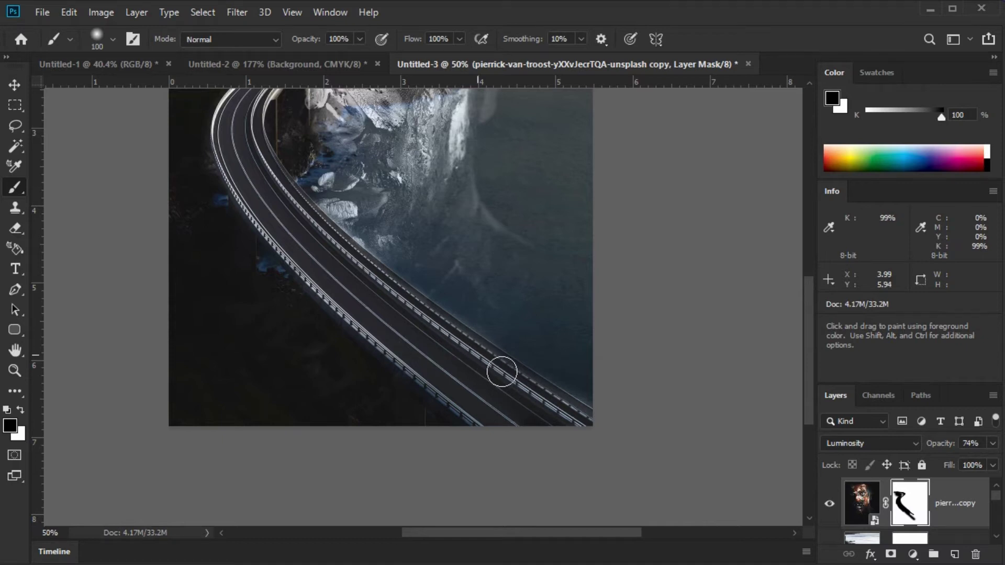
pyautogui.moveTo(431, 361)
pyautogui.mouseDown()
pyautogui.moveTo(442, 488)
pyautogui.moveTo(431, 392)
pyautogui.mouseUp()
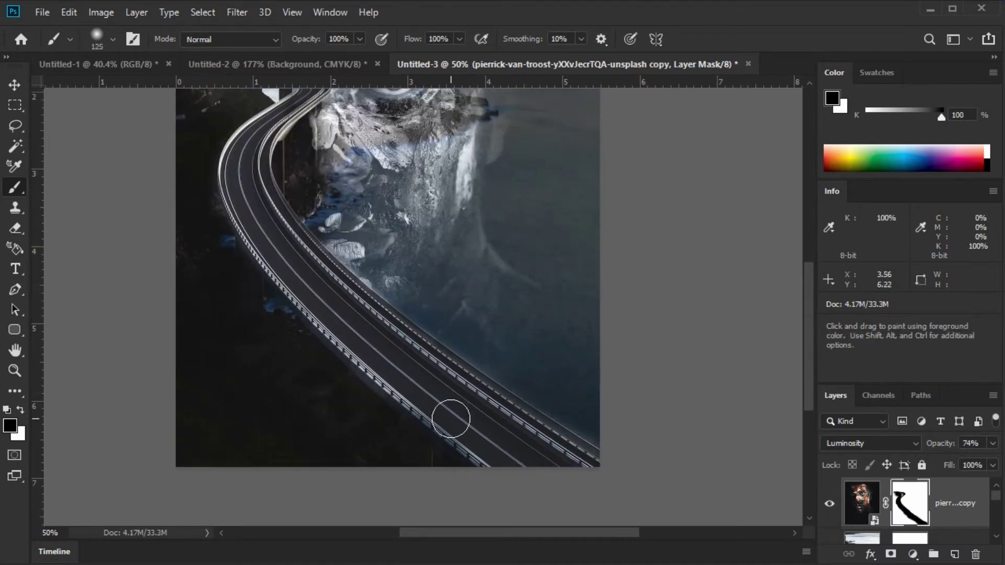
# - Reveal the lower-left grass with a bigger brush, undoing the stray upper-left cliff stroke
pyautogui.press(']')
pyautogui.moveTo(460, 445); pyautogui.dragTo(249, 431)
pyautogui.moveTo(422, 419)
pyautogui.mouseDown()
pyautogui.moveTo(265, 368)
pyautogui.moveTo(316, 390)
pyautogui.moveTo(186, 269)
pyautogui.moveTo(314, 350)
pyautogui.moveTo(237, 291)
pyautogui.moveTo(204, 205)
pyautogui.mouseUp()
pyautogui.scroll(5, 208, 253)
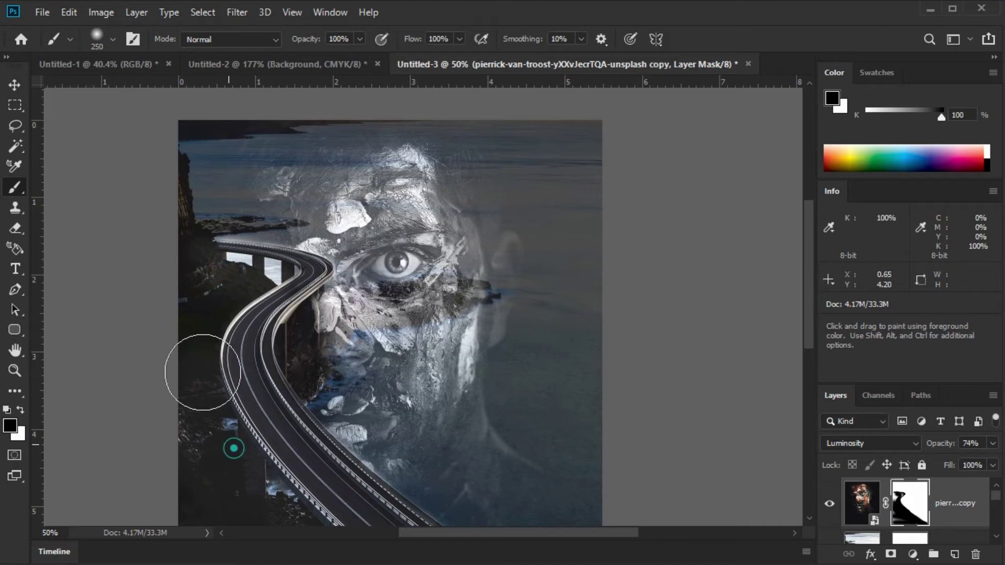
pyautogui.moveTo(197, 381); pyautogui.dragTo(183, 163)
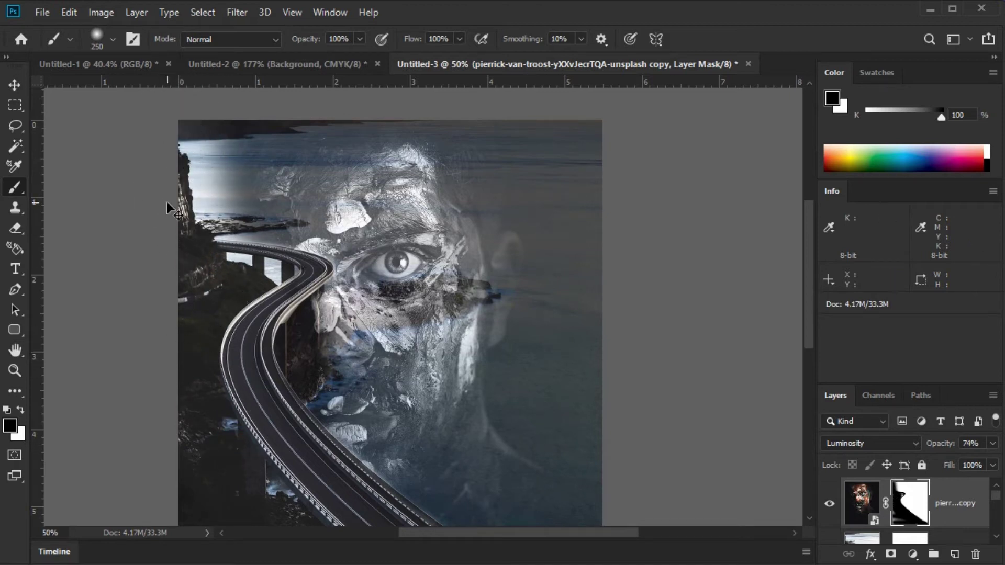
pyautogui.hotkey('ctrl', 'z')
# - Zoom into the lower road and paint the mask along the edge railing and rocks with a smaller brush
pyautogui.press('z')
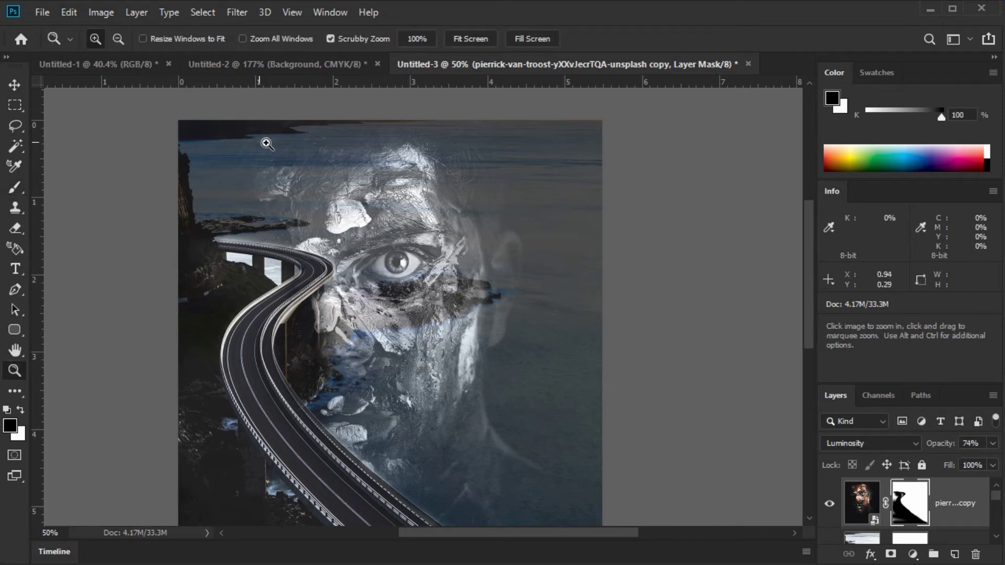
pyautogui.moveTo(261, 142); pyautogui.dragTo(293, 144)
pyautogui.moveTo(237, 298); pyautogui.dragTo(245, 156)
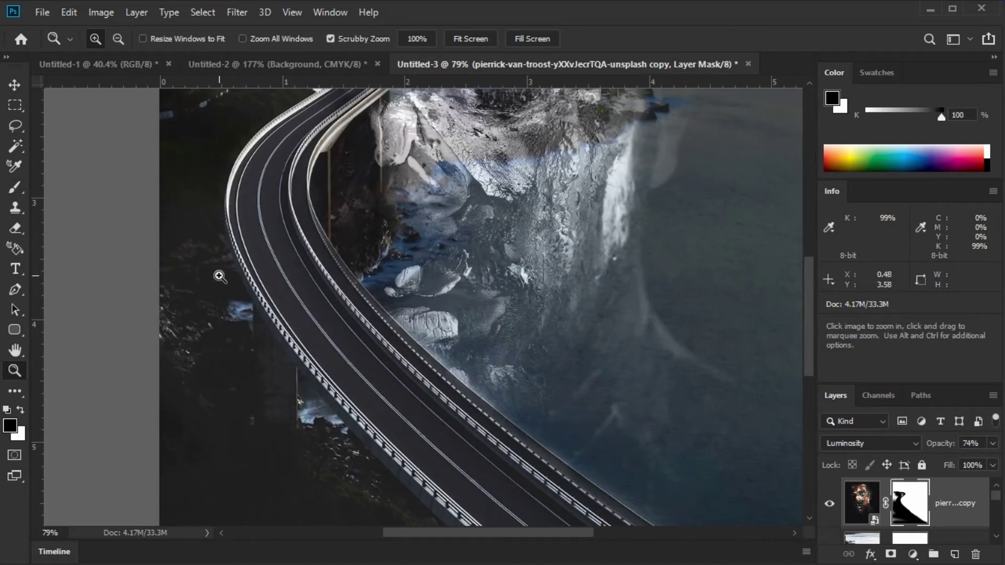
pyautogui.moveTo(224, 294); pyautogui.dragTo(230, 213)
pyautogui.press('b')
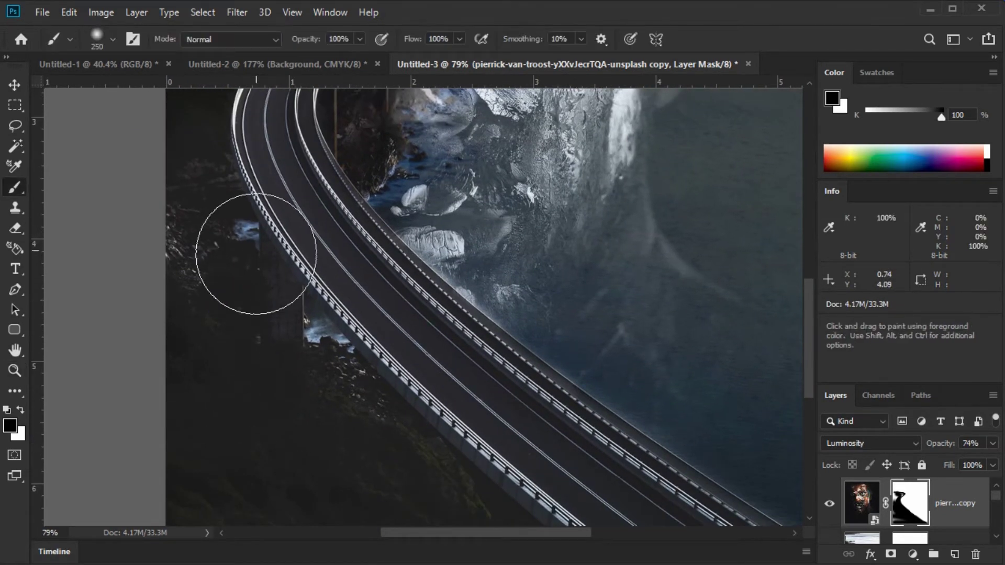
pyautogui.moveTo(340, 361); pyautogui.dragTo(253, 146)
pyautogui.press('[')
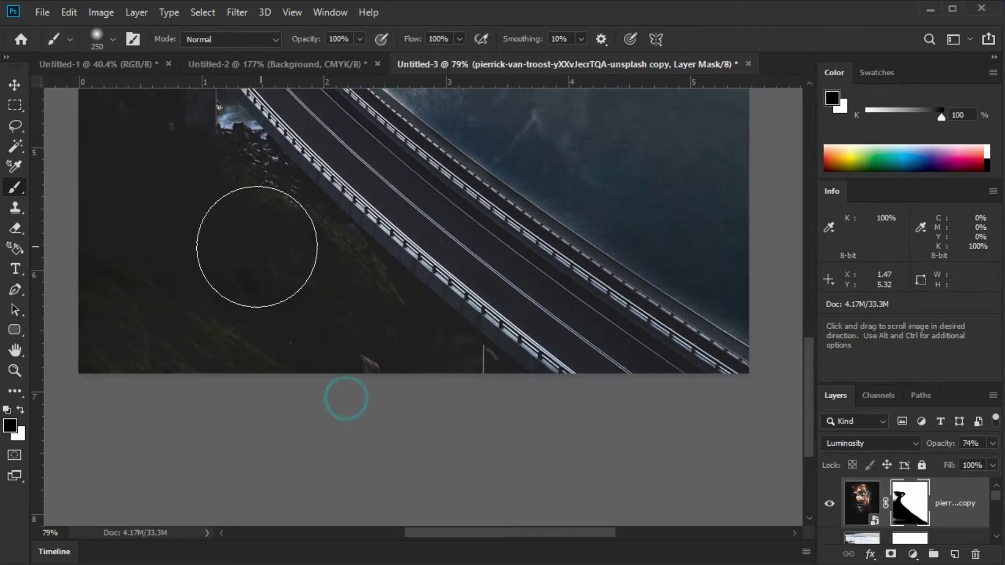
pyautogui.press('[')
pyautogui.press('[')
pyautogui.press('[')
pyautogui.press('[')
pyautogui.press('[')
pyautogui.moveTo(618, 281); pyautogui.dragTo(652, 306)
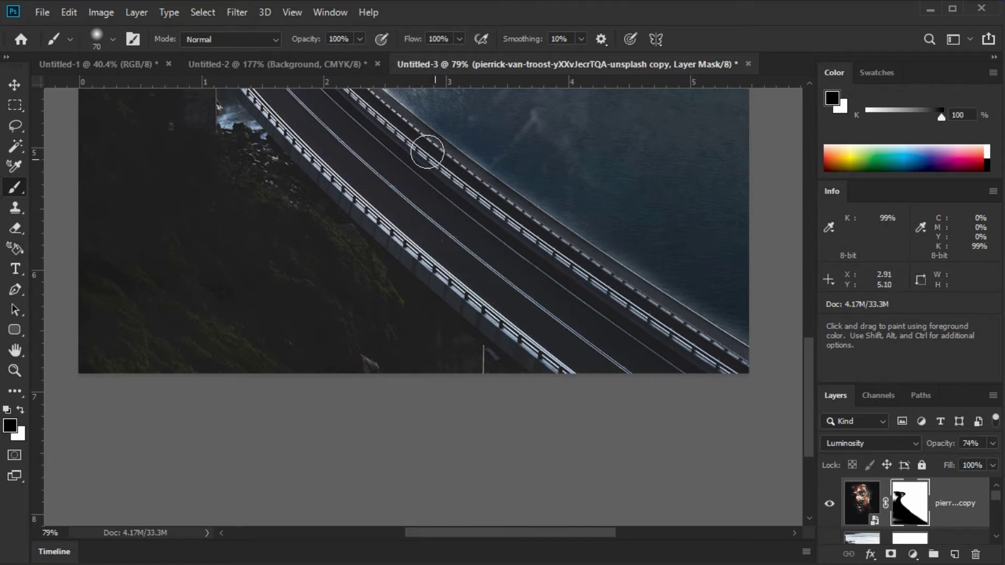
pyautogui.scroll(5, 427, 151)
pyautogui.moveTo(621, 465); pyautogui.dragTo(567, 415)
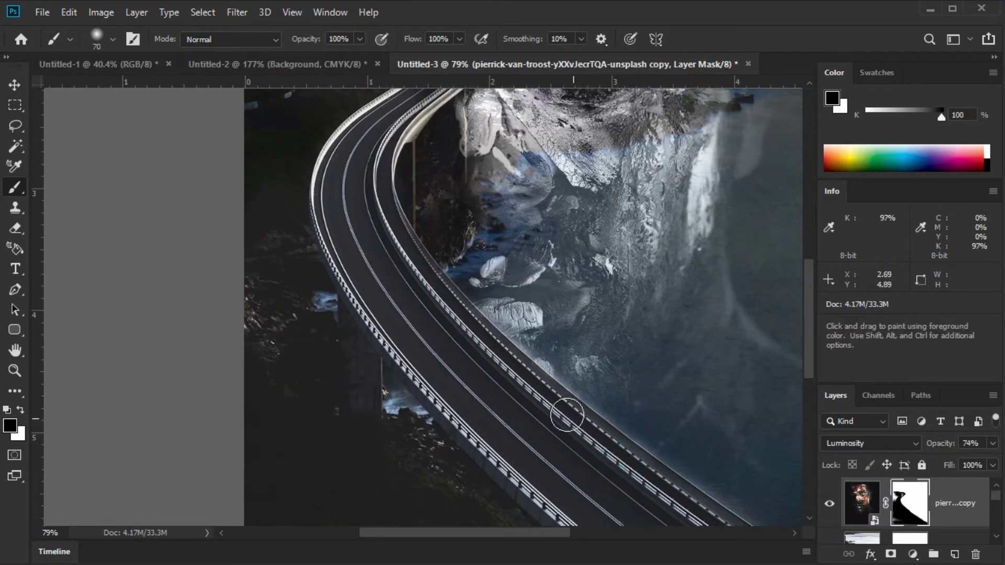
pyautogui.click(484, 350)
# - Toggle the face layer's visibility to compare, then zoom in on the bridge bend
pyautogui.press('space')
pyautogui.moveTo(357, 173); pyautogui.dragTo(324, 388)
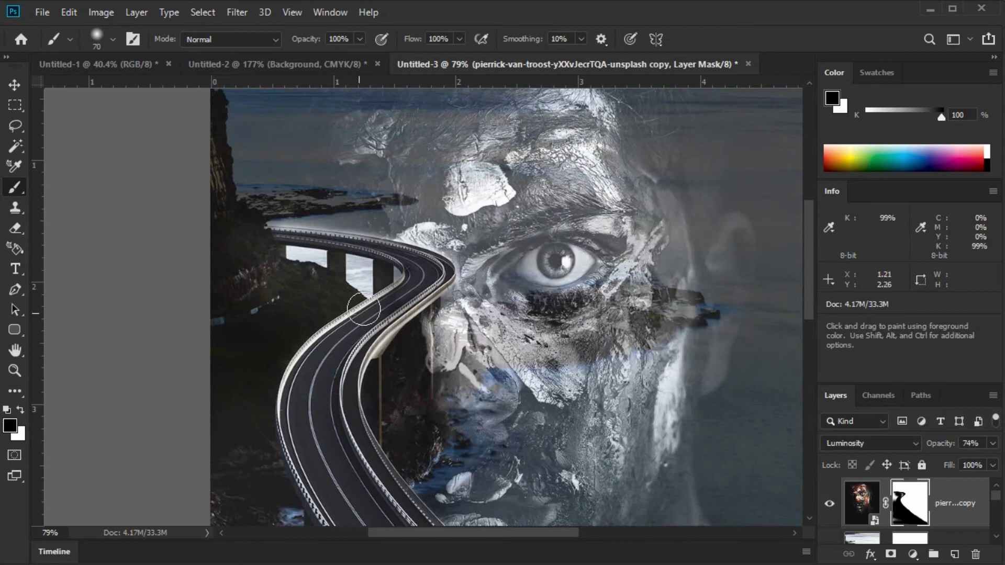
pyautogui.click(829, 507)
pyautogui.click(829, 507)
pyautogui.press('z')
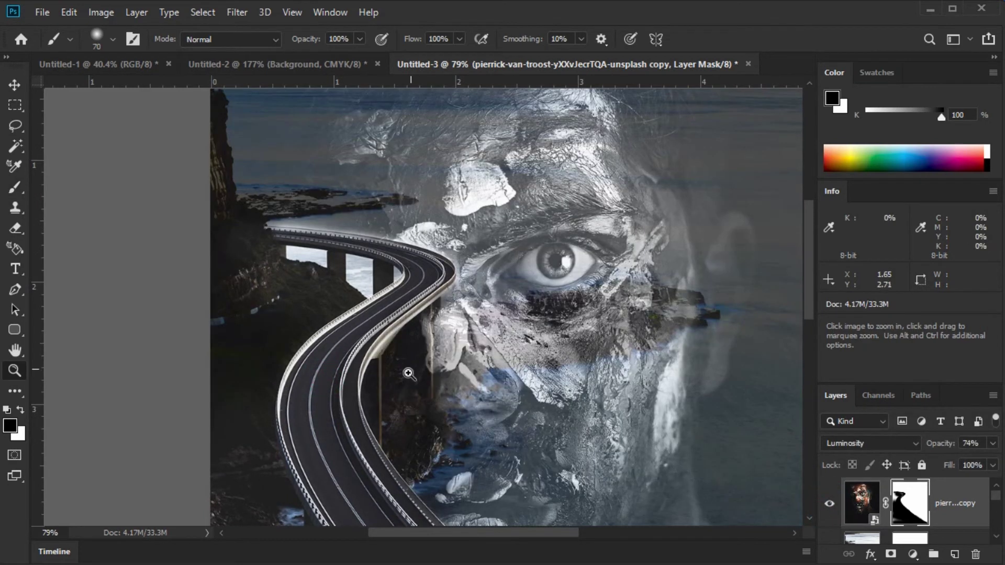
pyautogui.moveTo(403, 417)
pyautogui.mouseDown()
pyautogui.moveTo(448, 441)
pyautogui.moveTo(406, 419)
pyautogui.mouseUp()
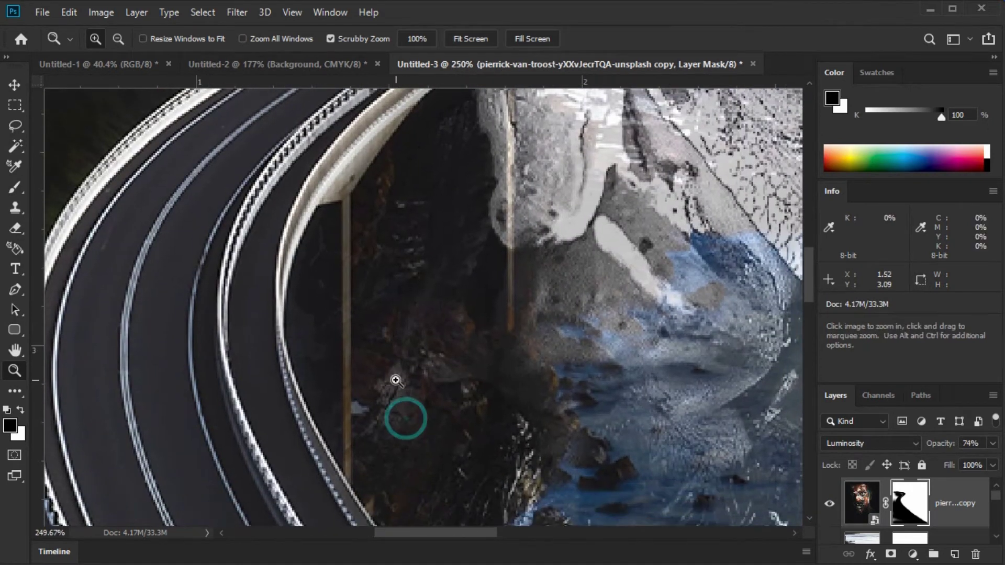
# - Paint the mask with a fine brush to reveal the bright railing, bridge corner and support pillar
pyautogui.press('b')
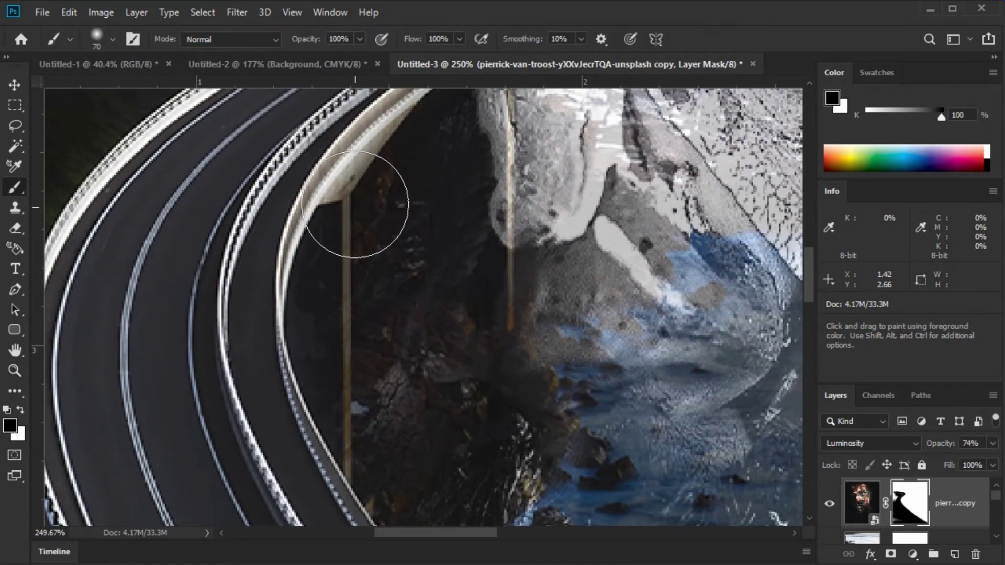
pyautogui.press('[')
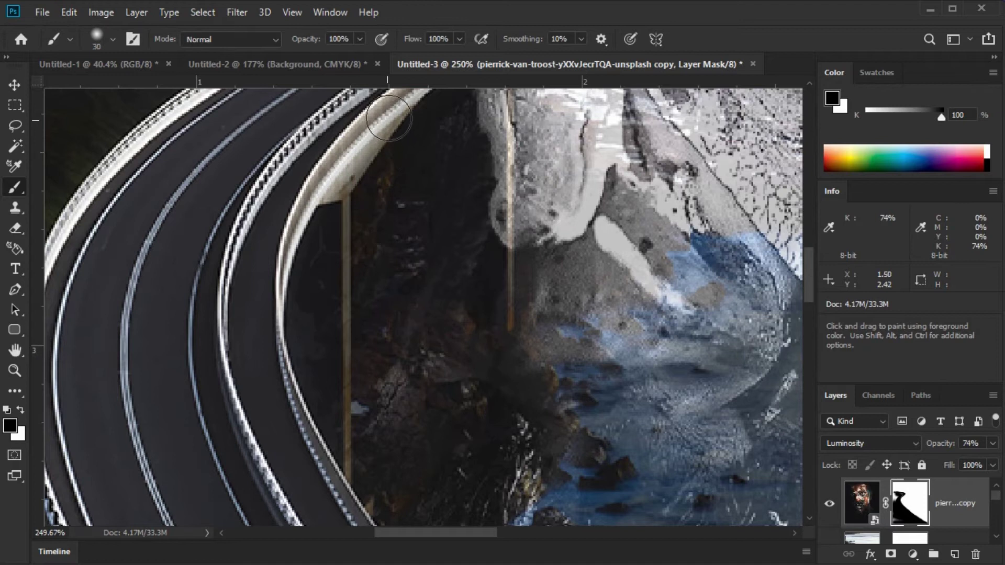
pyautogui.moveTo(392, 118); pyautogui.dragTo(322, 187)
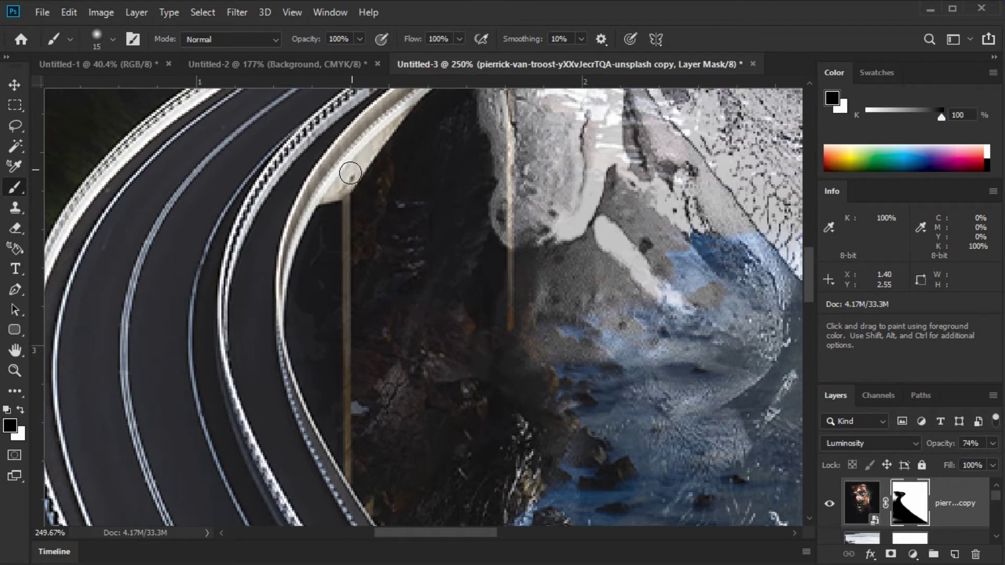
pyautogui.moveTo(344, 187); pyautogui.dragTo(346, 246)
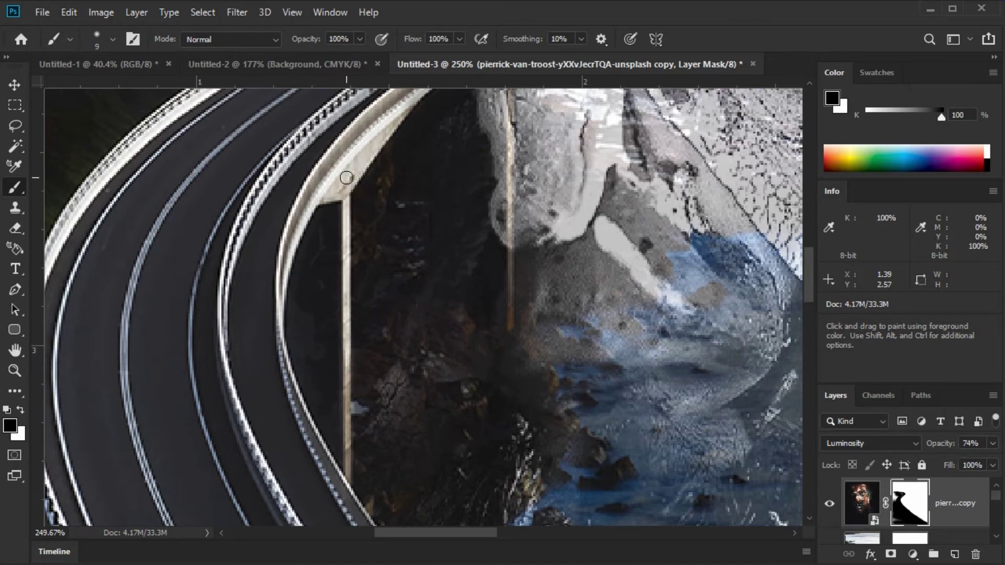
pyautogui.scroll(5, 346, 177)
pyautogui.hscroll(3, 347, 178)
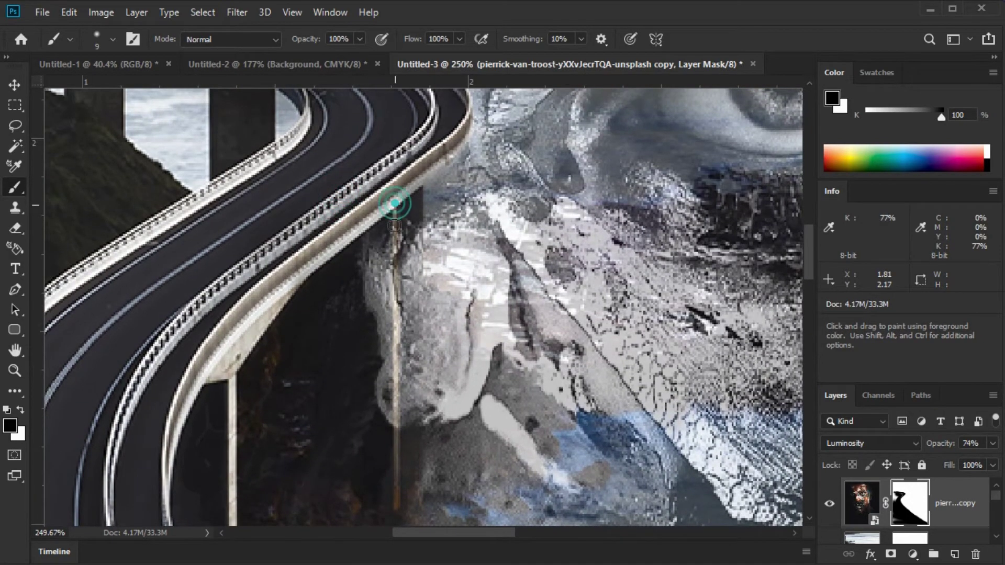
pyautogui.moveTo(394, 226); pyautogui.dragTo(396, 386)
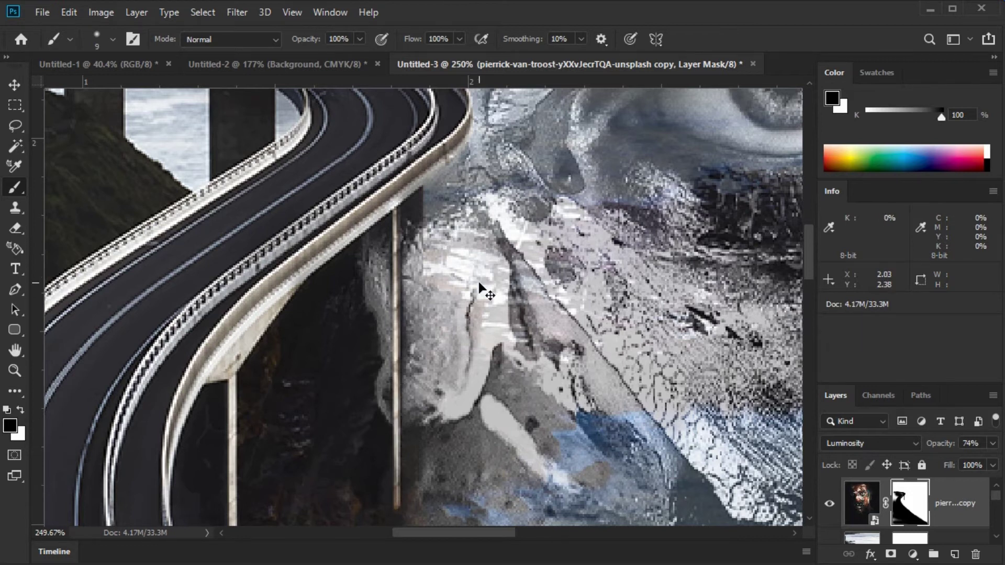
# - Zoom out to fit the whole poster in view
pyautogui.hotkey('ctrl', '0')
pyautogui.press('z')
pyautogui.moveTo(429, 186)
pyautogui.mouseDown()
pyautogui.moveTo(450, 186)
pyautogui.moveTo(459, 249)
pyautogui.mouseUp()
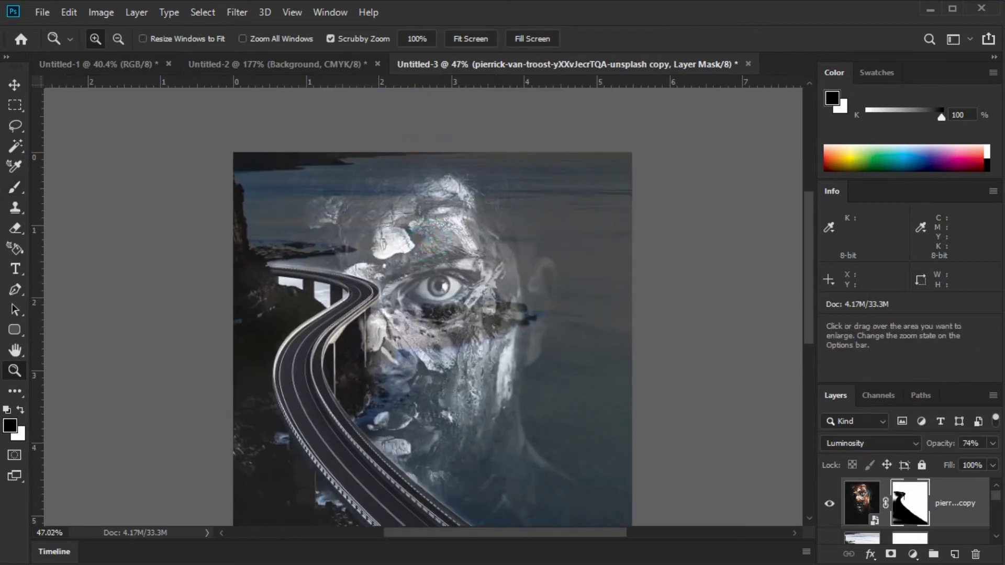
# - Raise the face copy layer to 100% opacity and zoom out to the whole poster
pyautogui.click(15, 85)
pyautogui.click(992, 443)
pyautogui.moveTo(974, 463); pyautogui.dragTo(1002, 471)
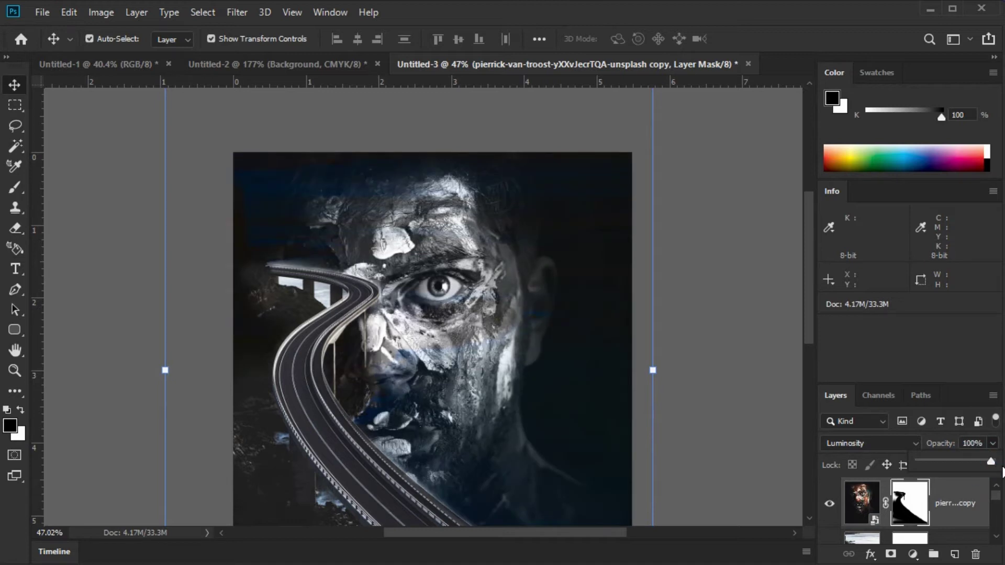
pyautogui.click(750, 415)
pyautogui.moveTo(718, 385)
pyautogui.mouseDown()
pyautogui.moveTo(704, 283)
pyautogui.moveTo(714, 265)
pyautogui.mouseUp()
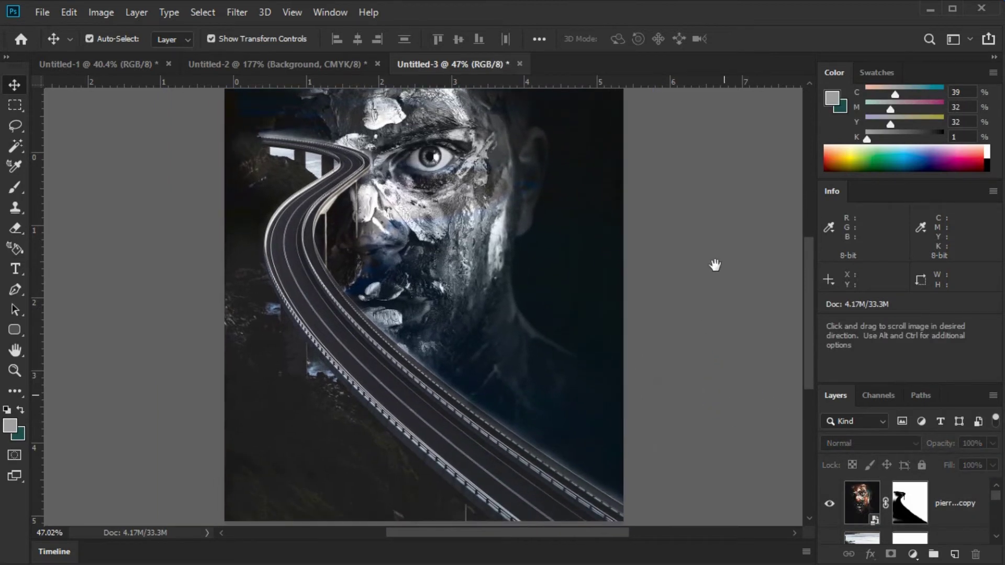
pyautogui.press('z')
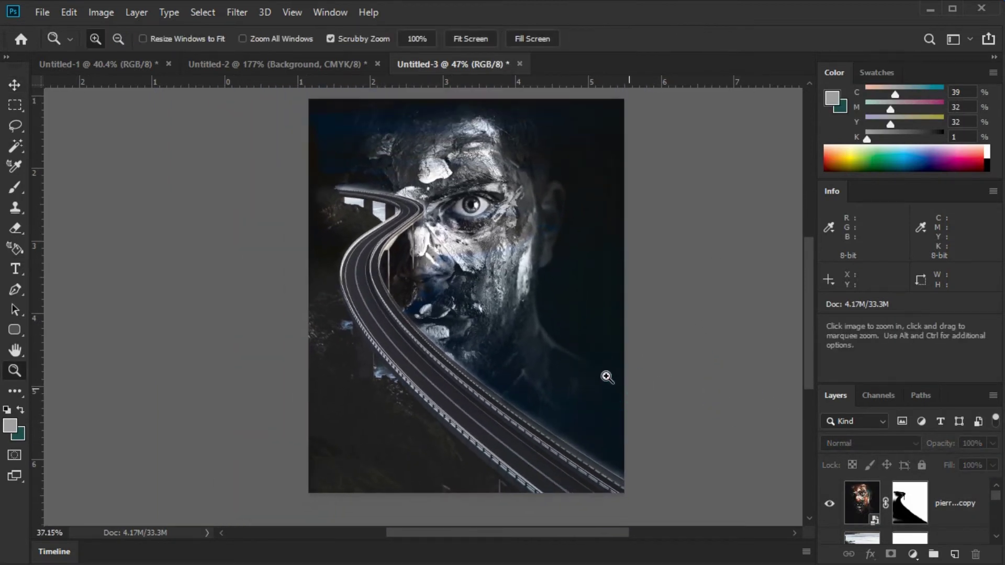
pyautogui.moveTo(617, 383); pyautogui.dragTo(577, 352)
# - Select the face copy layer, target its mask, and ready the Brush tool
pyautogui.click(14, 85)
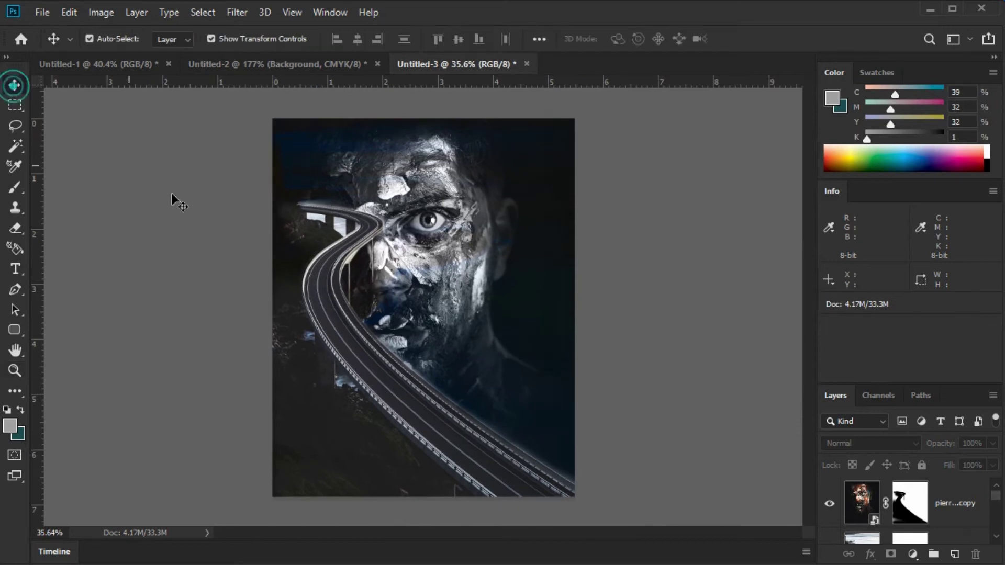
pyautogui.click(322, 288)
pyautogui.click(480, 215)
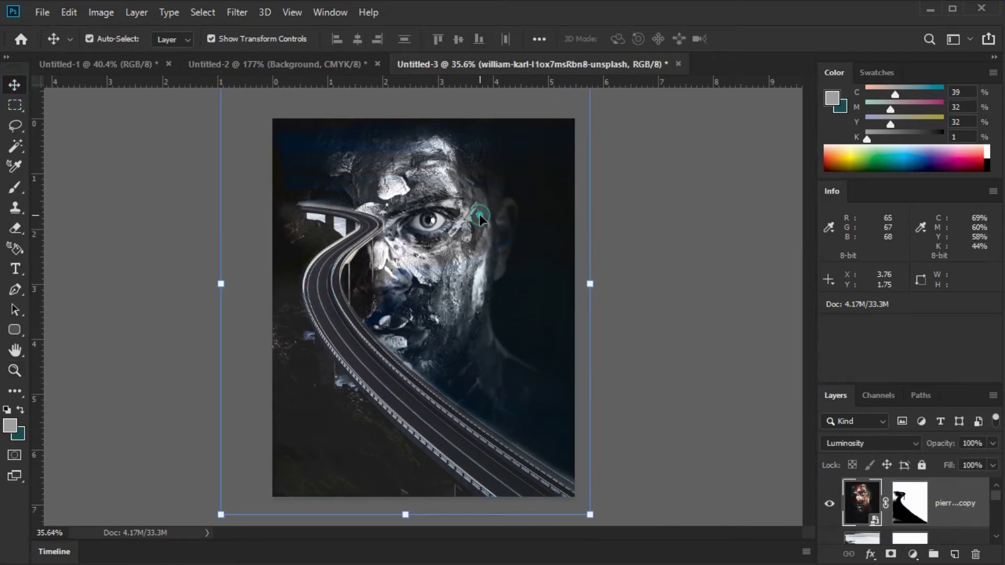
pyautogui.click(893, 500)
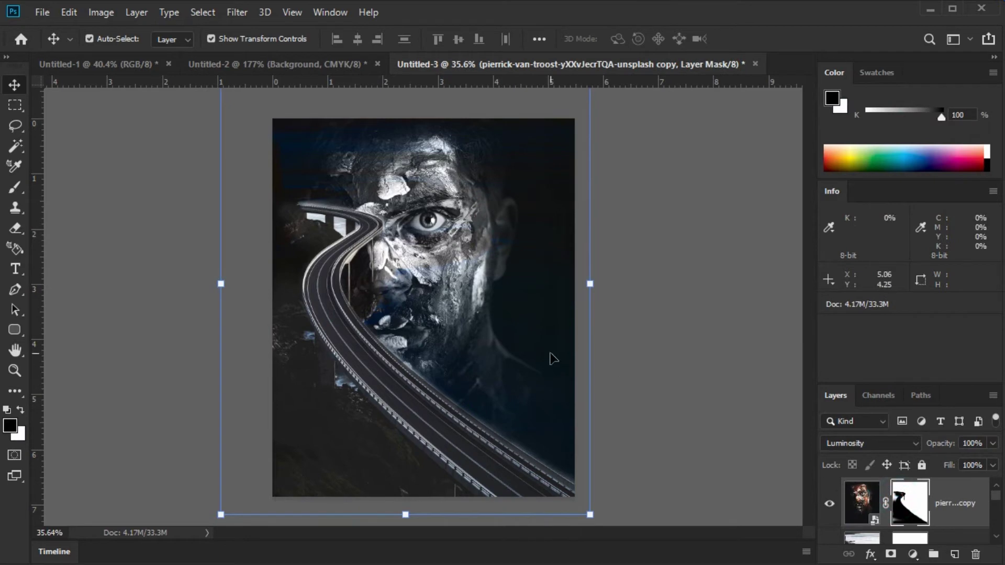
pyautogui.press('b')
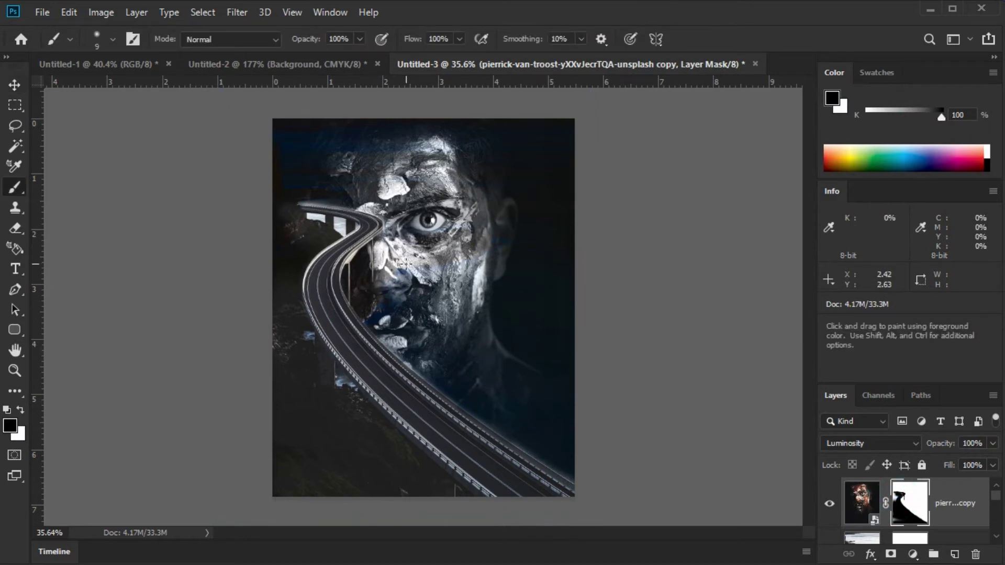
# - Mask out the face over the top-left corner and left side with a 400 px black brush
pyautogui.press(']')
pyautogui.press(']')
pyautogui.press(']')
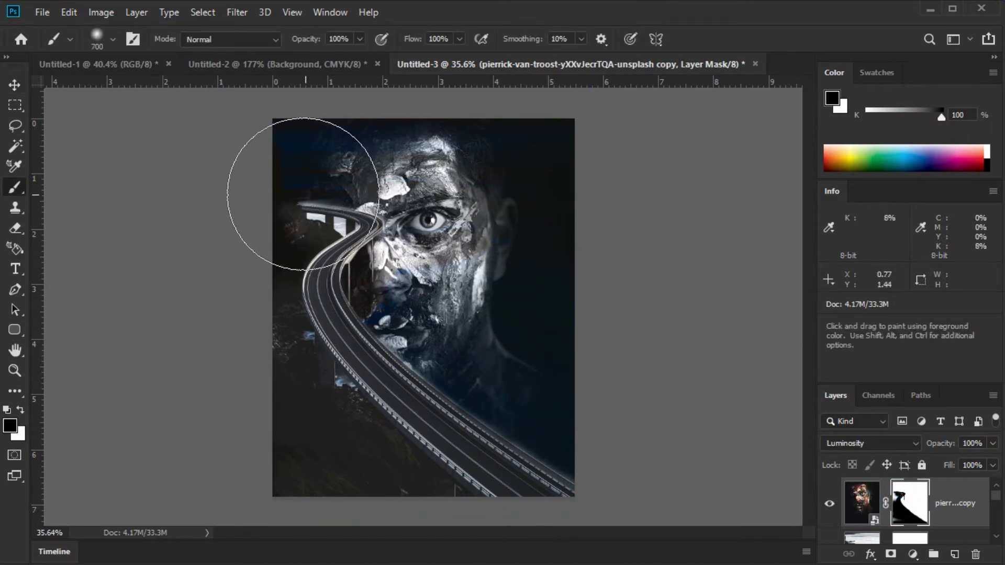
pyautogui.moveTo(283, 149); pyautogui.dragTo(244, 239)
pyautogui.moveTo(265, 134); pyautogui.dragTo(278, 242)
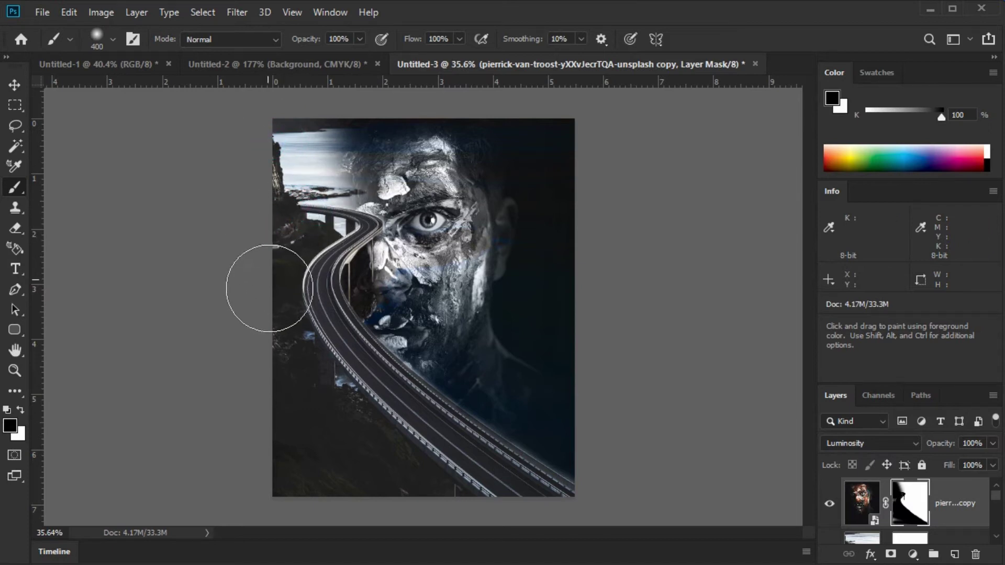
pyautogui.moveTo(397, 480); pyautogui.dragTo(363, 440)
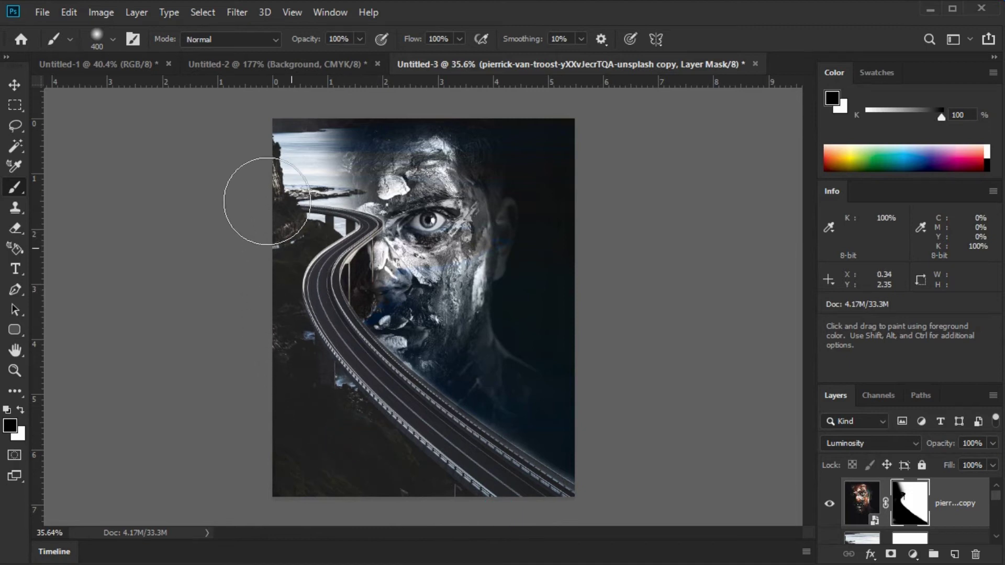
pyautogui.moveTo(286, 405); pyautogui.dragTo(315, 467)
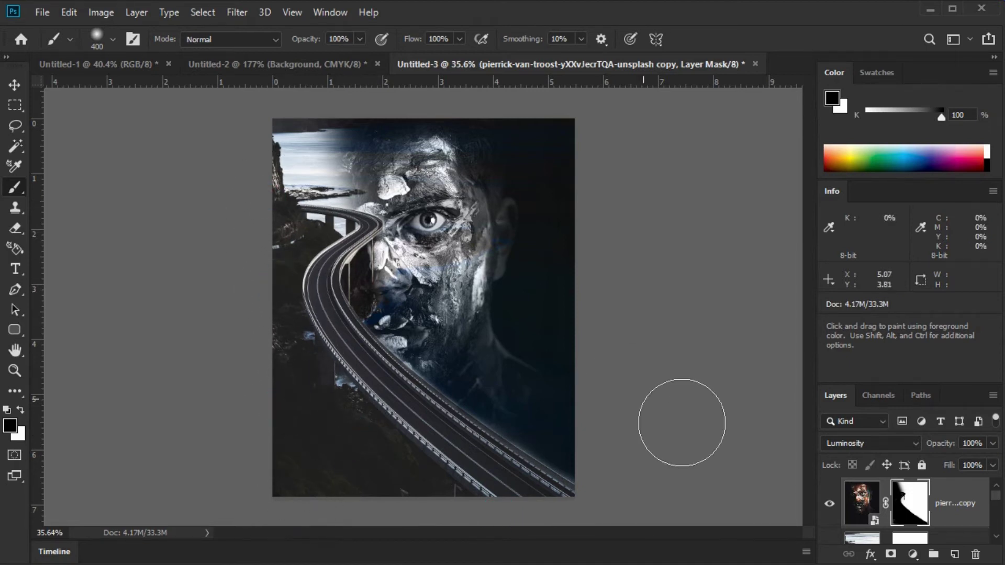
# - Paint white on the mask to restore face along the top edge, undoing a stray neck stroke
pyautogui.press('x')
pyautogui.moveTo(382, 155); pyautogui.dragTo(321, 113)
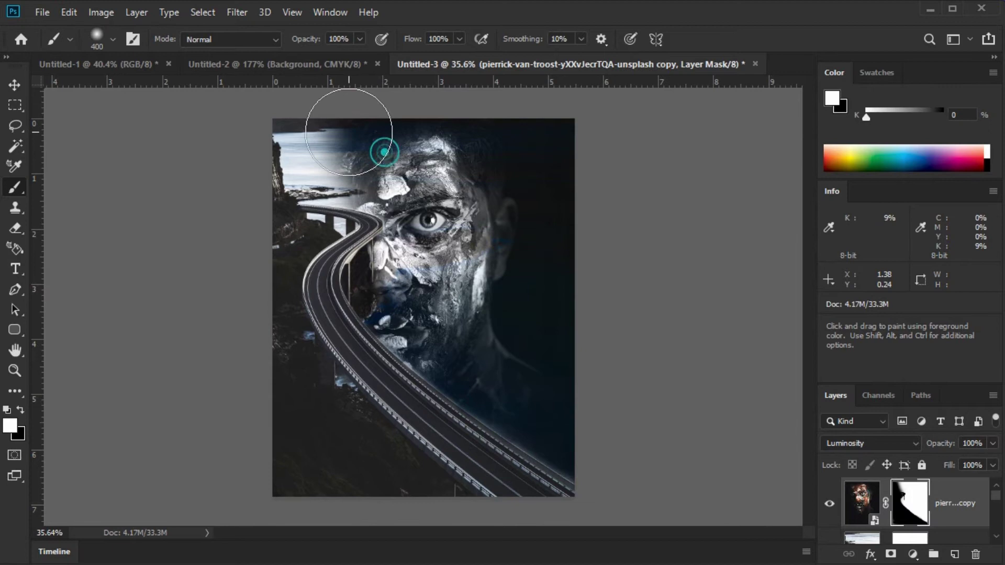
pyautogui.moveTo(549, 258); pyautogui.dragTo(488, 334)
pyautogui.hotkey('ctrl', 'z')
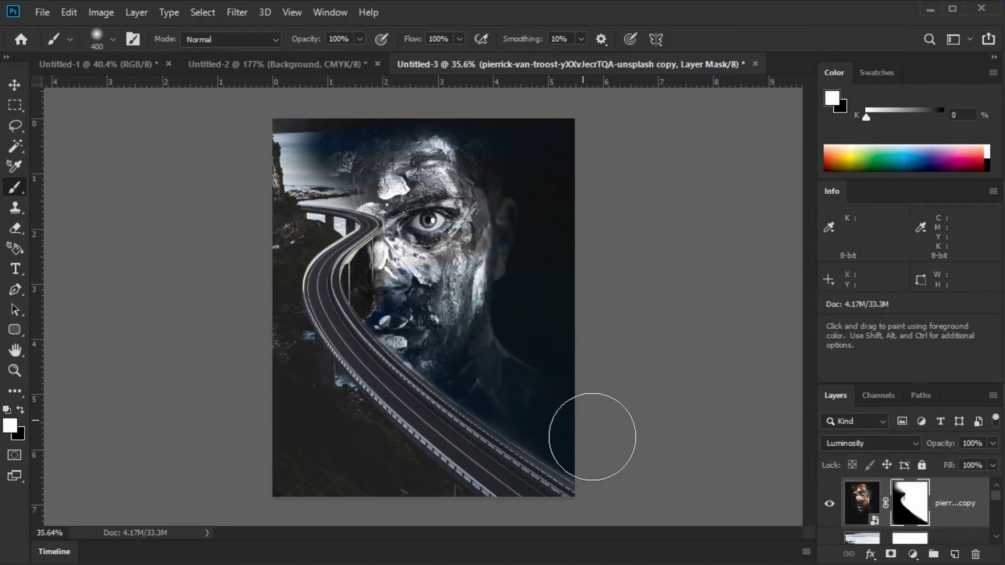
pyautogui.click(536, 335)
pyautogui.click(14, 84)
pyautogui.click(138, 291)
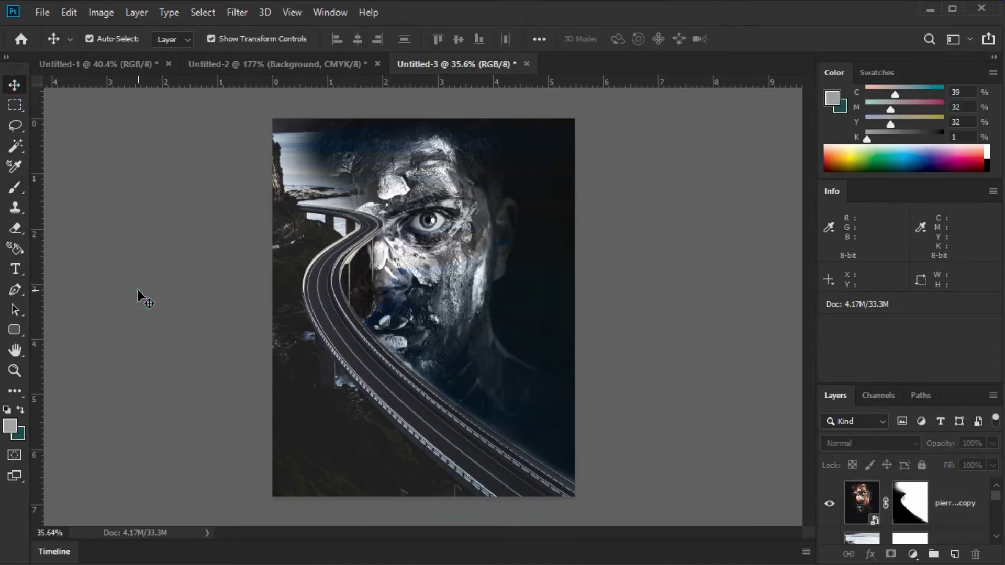
# - Paste the quote 'Sometimes the right path is not the easiest one' at 10 pt near the eye
pyautogui.press('t')
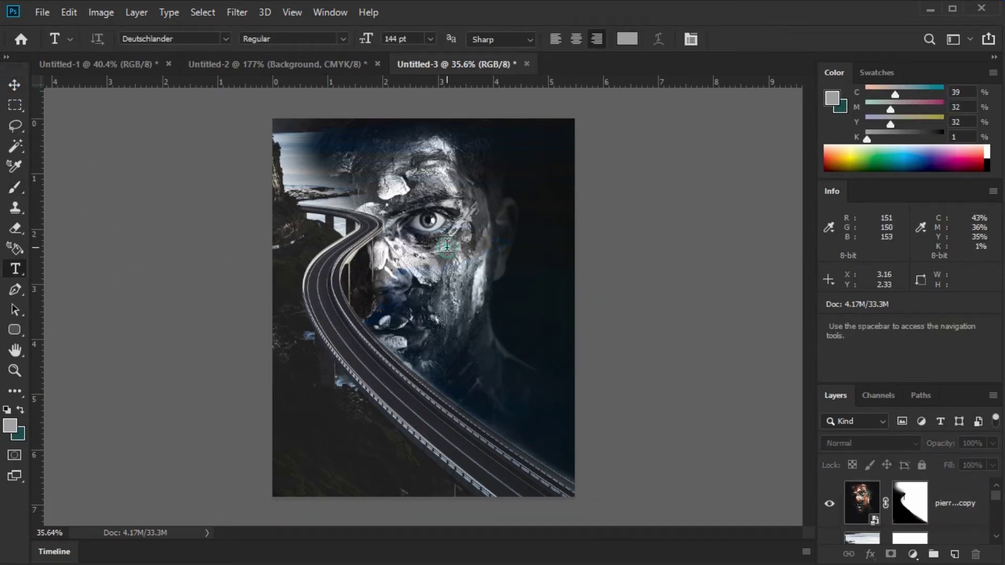
pyautogui.click(446, 245)
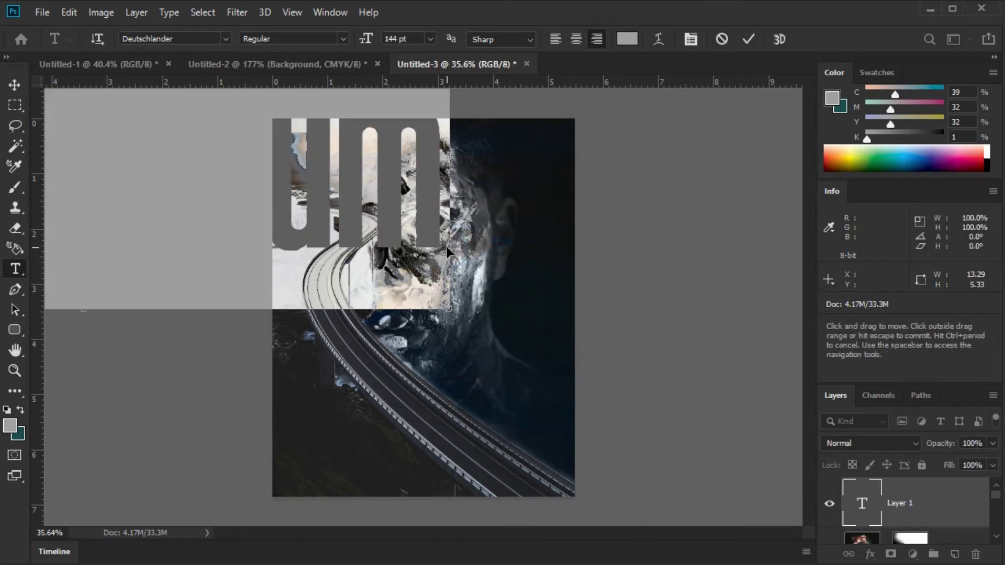
pyautogui.hotkey('ctrl', 'v')
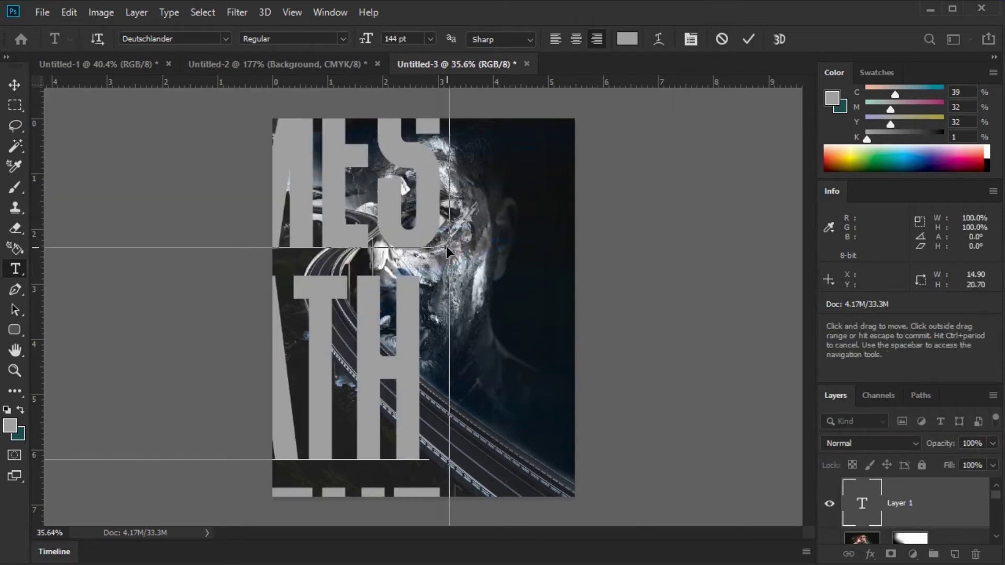
pyautogui.hotkey('ctrl', 'a')
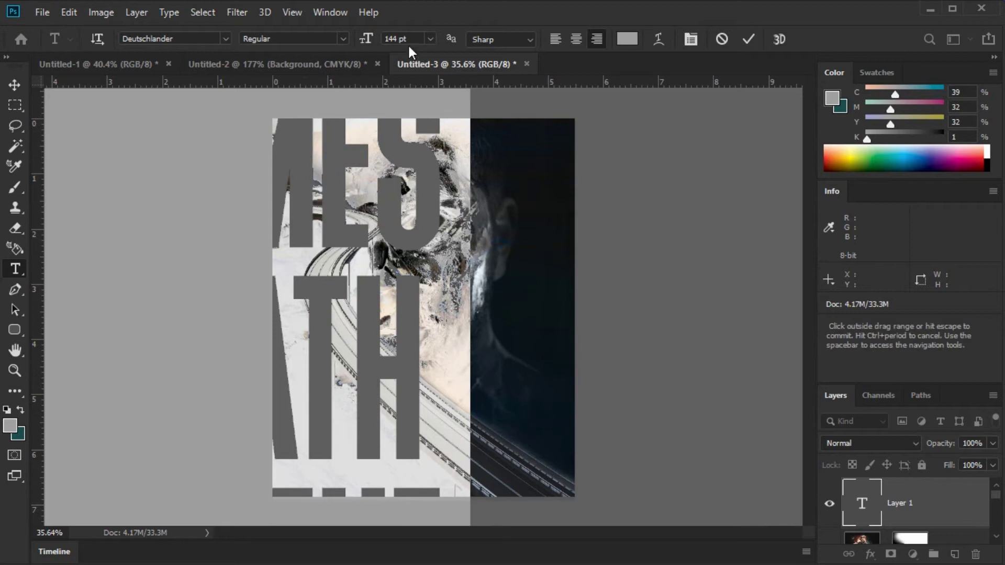
pyautogui.doubleClick(409, 44)
pyautogui.press('Return')
pyautogui.click(14, 84)
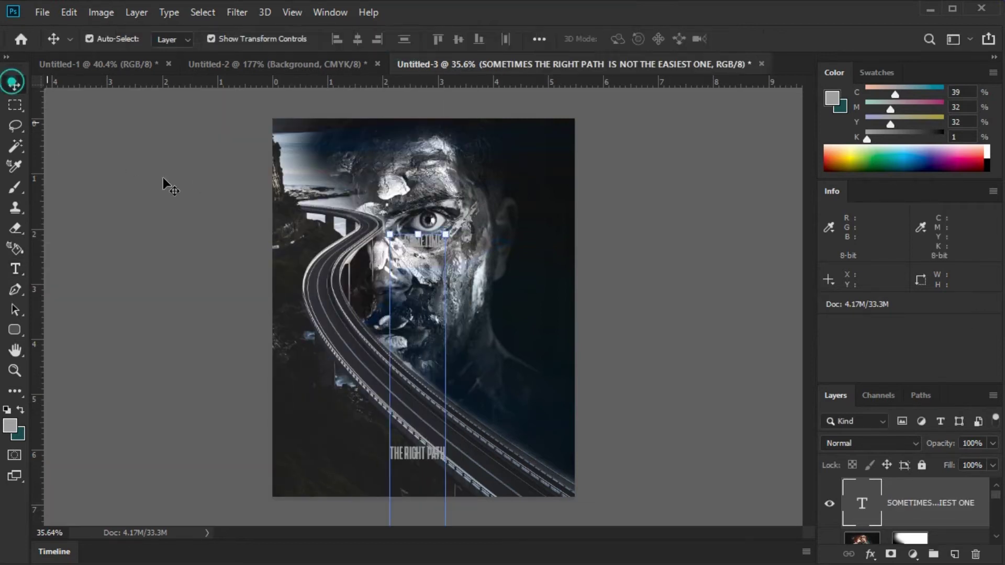
pyautogui.moveTo(427, 242); pyautogui.dragTo(462, 213)
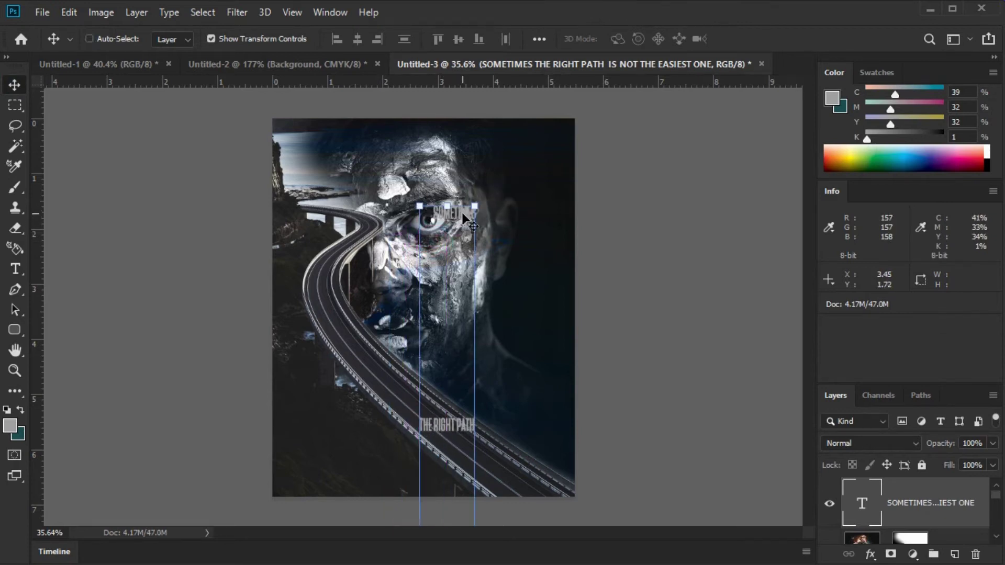
# - In the Character panel, set the quote's leading to 45 pt, then tighten it further
pyautogui.click(328, 12)
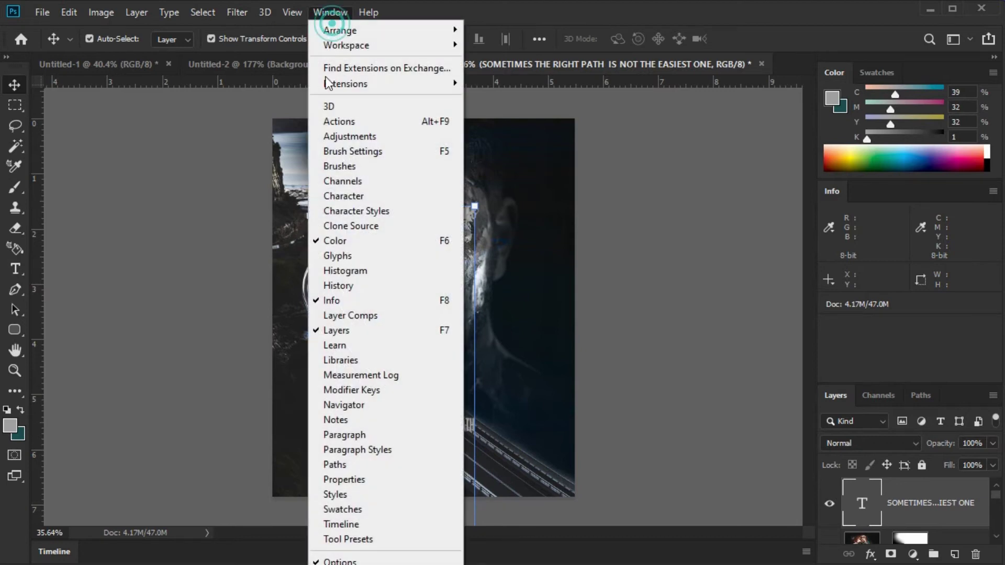
pyautogui.click(374, 196)
pyautogui.moveTo(11, 389)
pyautogui.mouseDown()
pyautogui.moveTo(167, 313)
pyautogui.moveTo(191, 290)
pyautogui.mouseUp()
pyautogui.doubleClick(196, 345)
pyautogui.write('45')
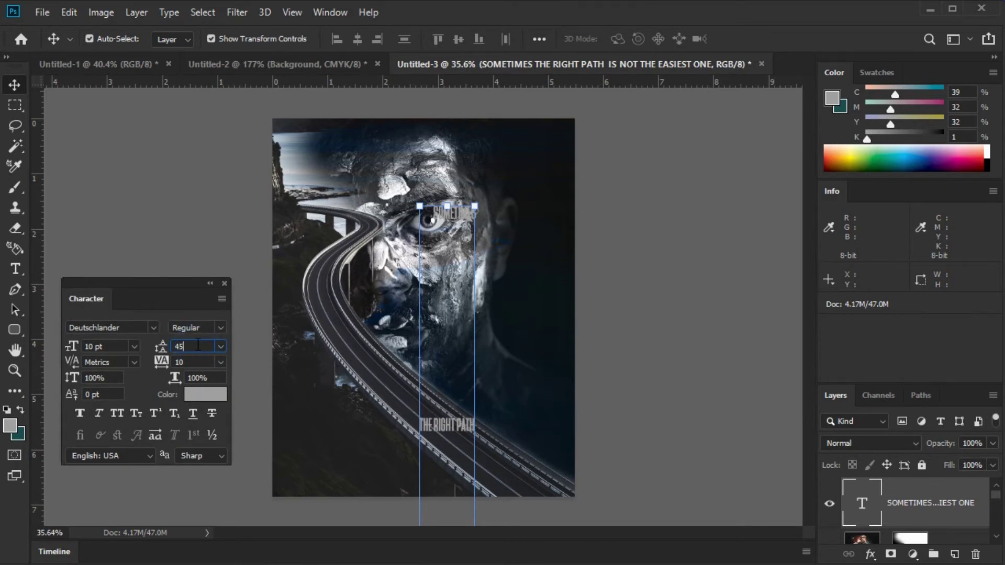
pyautogui.press('Tab')
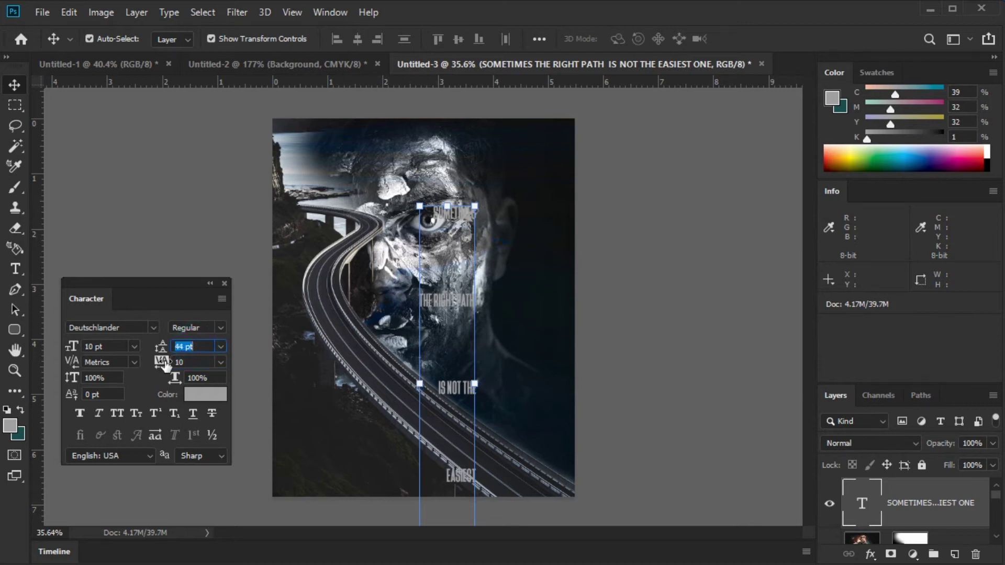
pyautogui.press('Down')
pyautogui.press('Down')
pyautogui.press('Down')
pyautogui.press('Down')
pyautogui.press('Down')
pyautogui.press('Down')
pyautogui.press('Down')
pyautogui.press('Down')
pyautogui.press('Down')
pyautogui.press('Down')
pyautogui.press('Down')
pyautogui.press('Down')
pyautogui.press('Down')
pyautogui.press('Down')
pyautogui.press('Down')
pyautogui.press('Down')
pyautogui.press('Down')
pyautogui.press('Down')
pyautogui.press('Down')
pyautogui.press('Down')
pyautogui.press('Down')
pyautogui.press('Down')
pyautogui.press('Down')
pyautogui.press('Down')
pyautogui.press('Down')
pyautogui.press('Down')
pyautogui.press('Down')
pyautogui.press('Down')
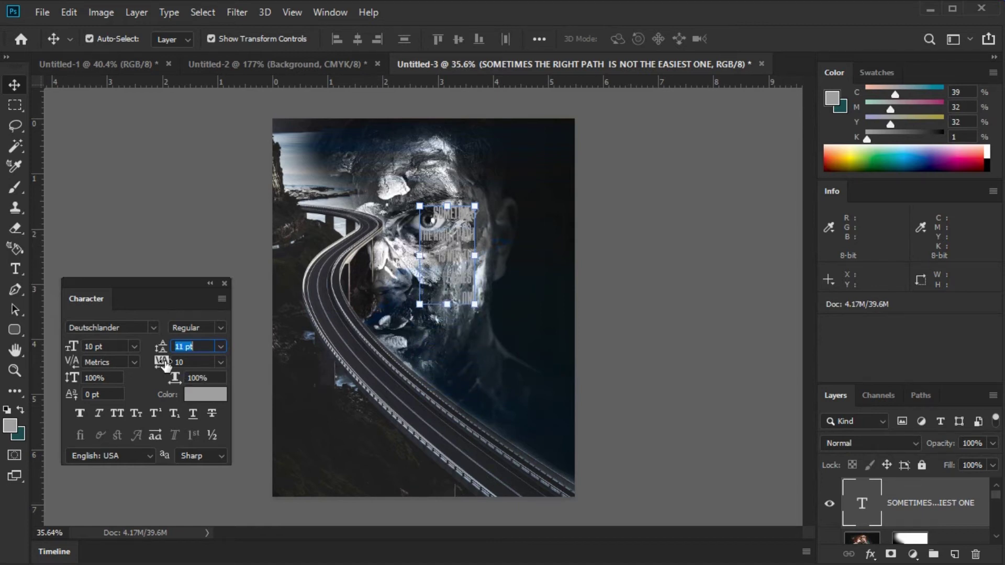
pyautogui.press('Down')
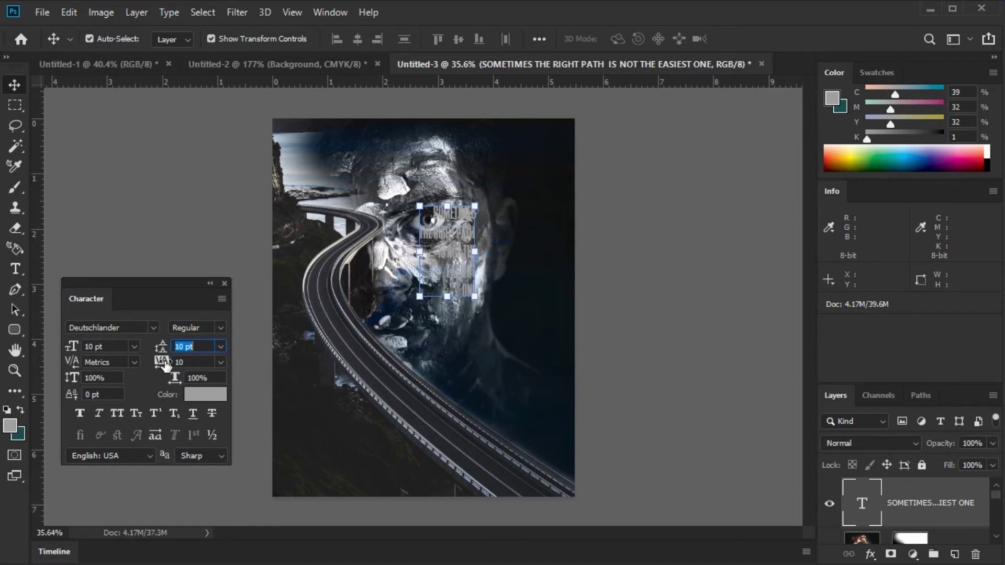
# - Move the quote to the poster's lower right beside the road
pyautogui.click(193, 235)
pyautogui.moveTo(448, 228); pyautogui.dragTo(547, 402)
pyautogui.click(647, 413)
# - Close the Character panel and scale the quote up to roughly 175%
pyautogui.press('z')
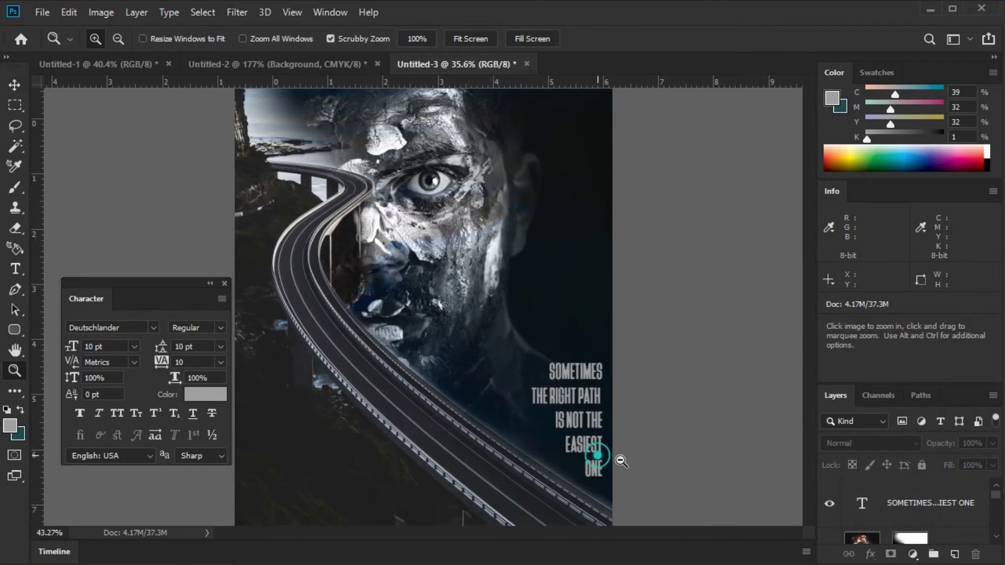
pyautogui.moveTo(602, 460); pyautogui.dragTo(644, 460)
pyautogui.click(13, 85)
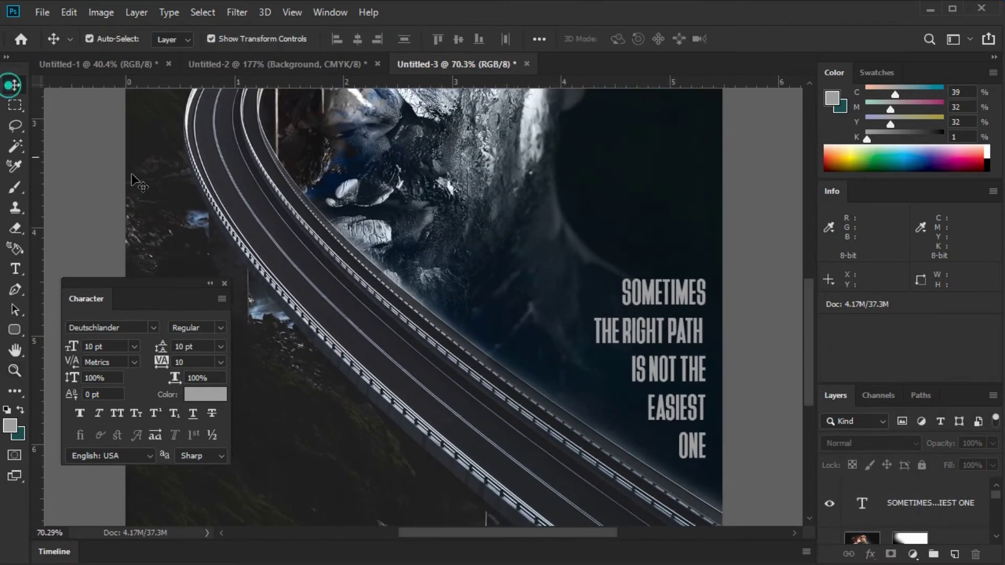
pyautogui.click(224, 283)
pyautogui.press('z')
pyautogui.moveTo(703, 304); pyautogui.dragTo(735, 327)
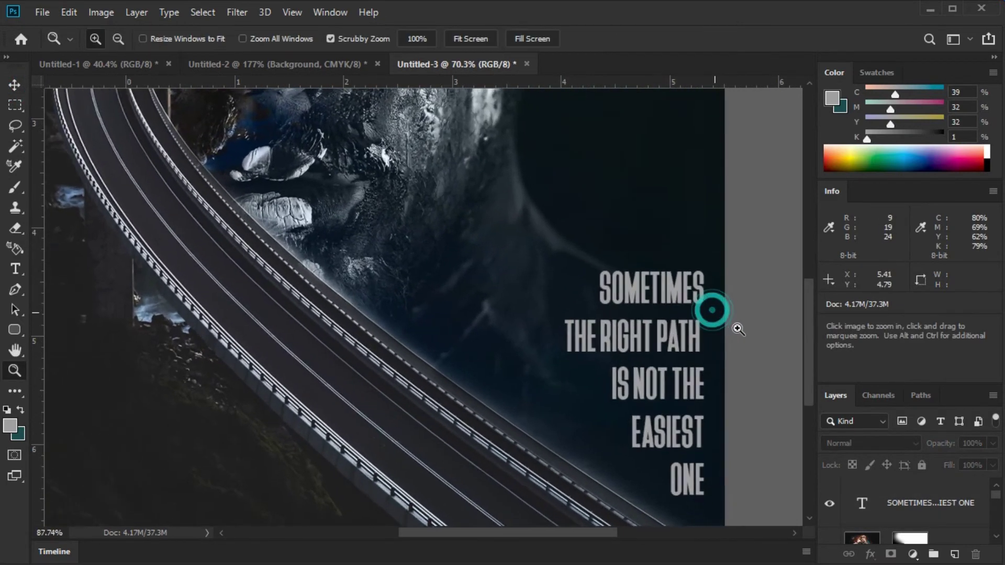
pyautogui.click(14, 88)
pyautogui.click(510, 220)
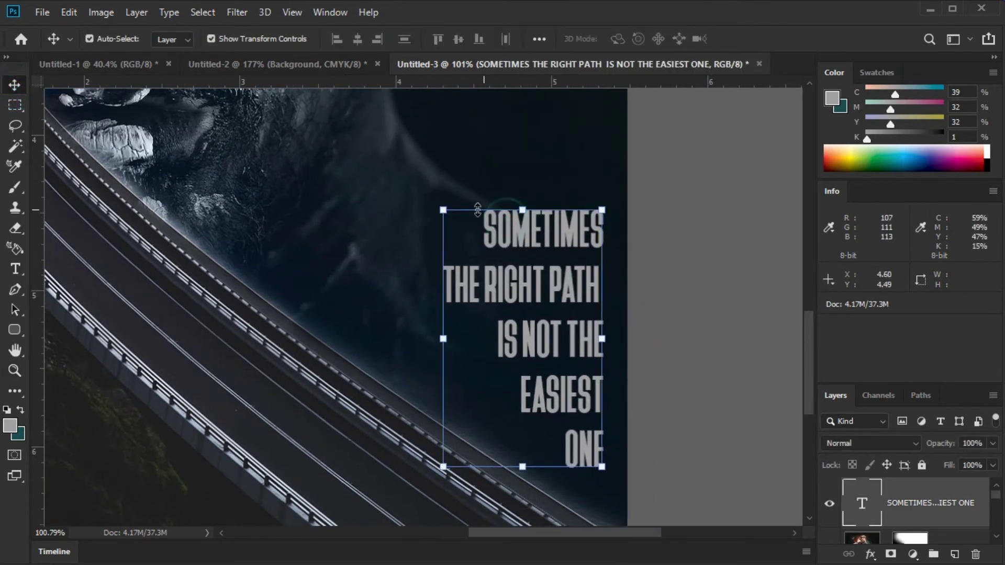
pyautogui.click(442, 212)
pyautogui.moveTo(442, 213)
pyautogui.mouseDown()
pyautogui.moveTo(514, 321)
pyautogui.moveTo(371, 125)
pyautogui.mouseUp()
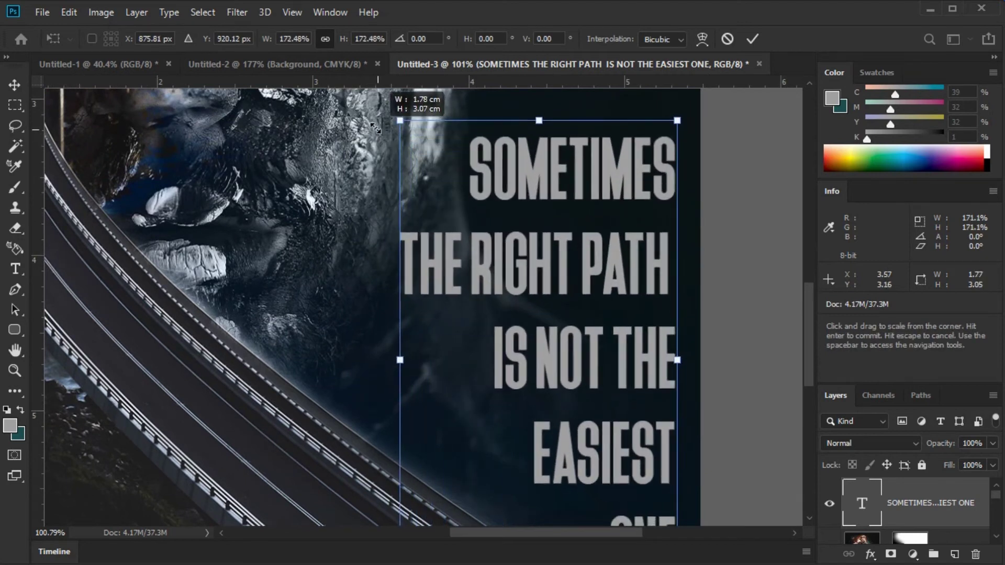
pyautogui.press('Return')
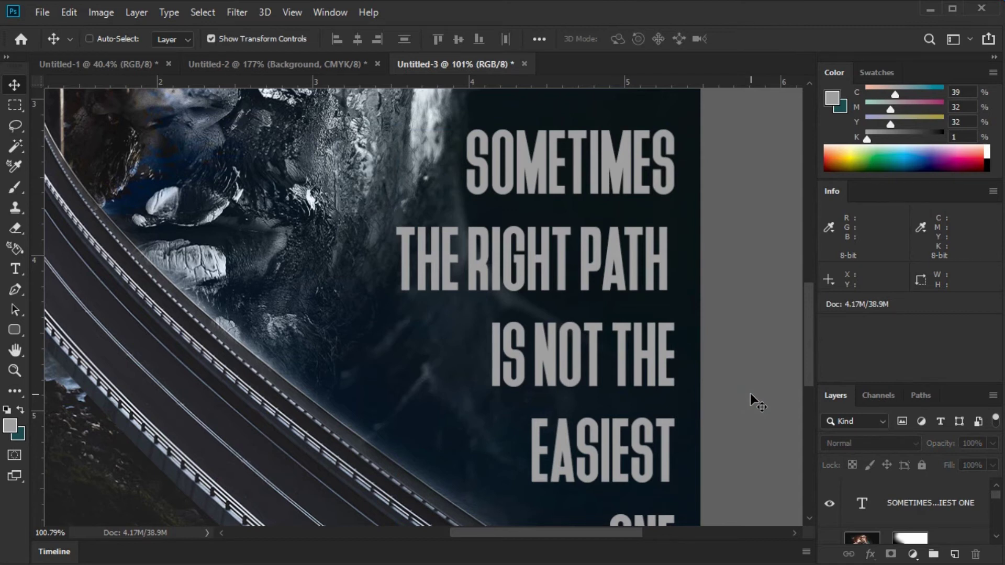
# - Fit the poster in view, zoom back in on the quote and select its text layer
pyautogui.hotkey('ctrl', '0')
pyautogui.press('z')
pyautogui.moveTo(605, 399)
pyautogui.mouseDown()
pyautogui.moveTo(629, 386)
pyautogui.moveTo(222, 334)
pyautogui.mouseUp()
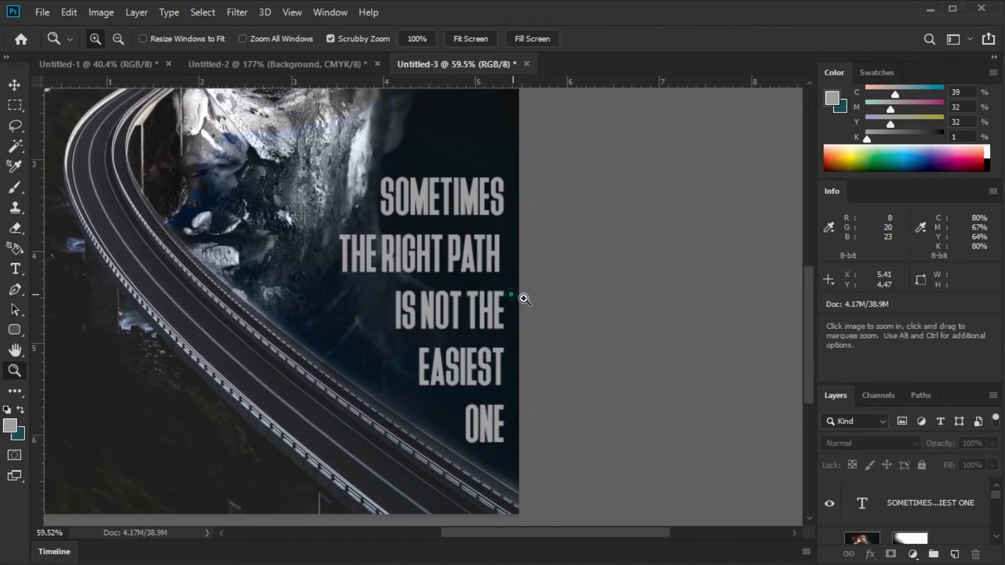
pyautogui.moveTo(522, 296); pyautogui.dragTo(525, 352)
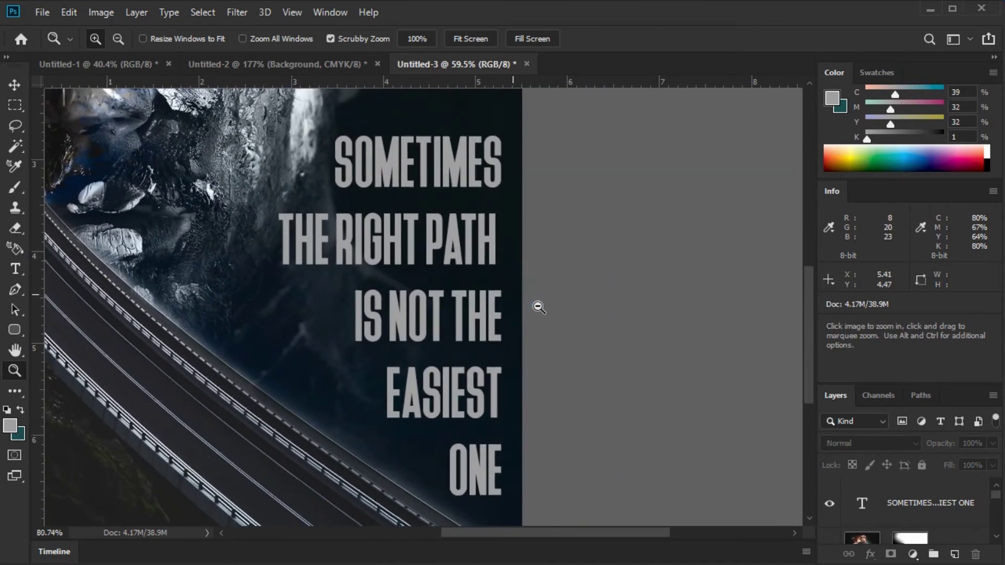
pyautogui.click(15, 85)
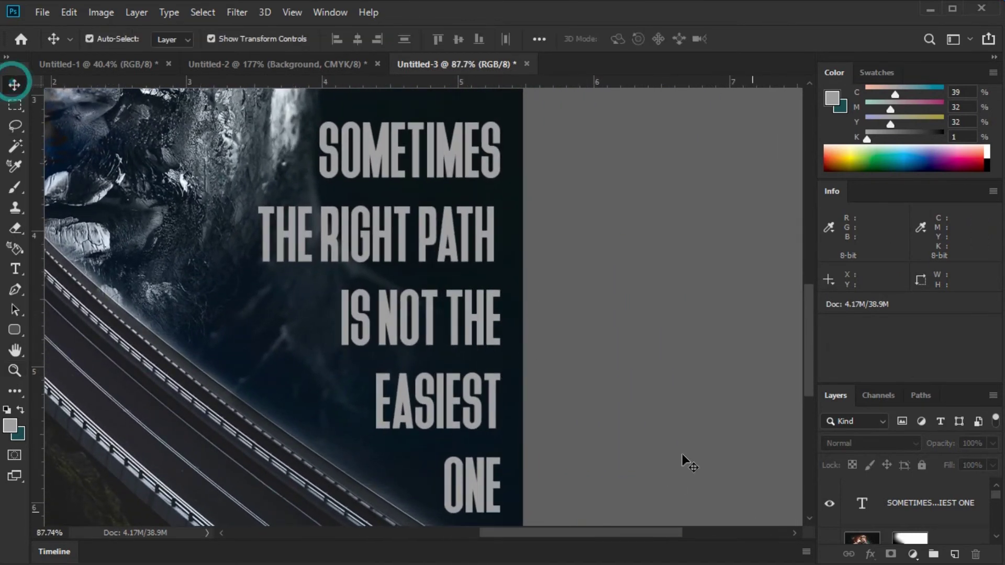
pyautogui.click(458, 301)
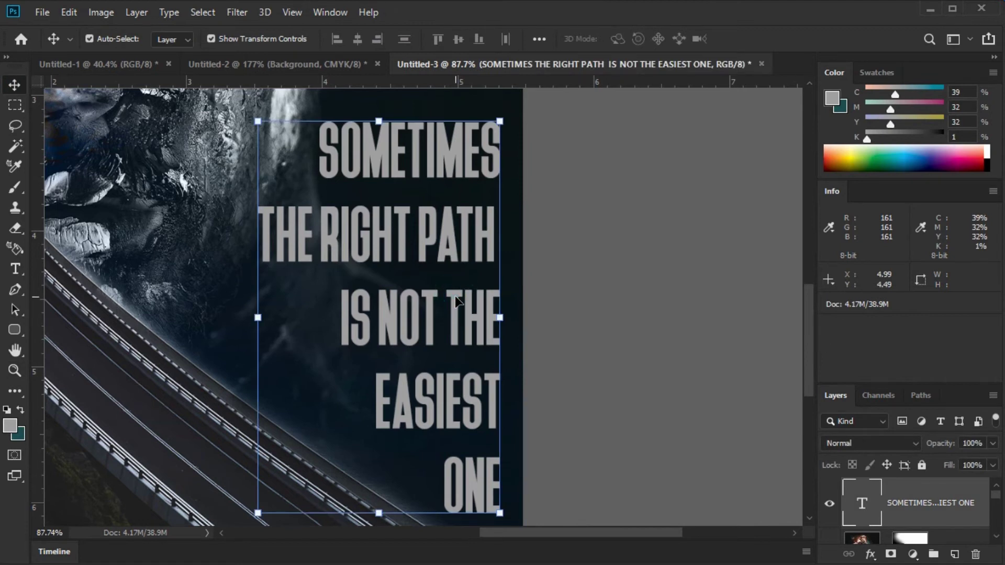
# - Select the word EASIEST in the quote and recolour it red
pyautogui.doubleClick(455, 300)
pyautogui.click(413, 390)
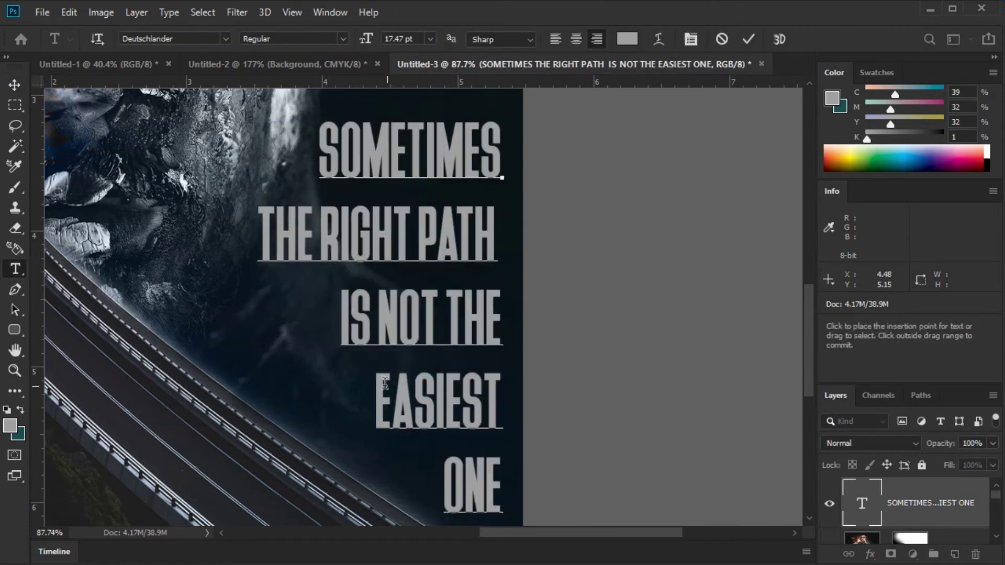
pyautogui.moveTo(378, 382); pyautogui.dragTo(501, 397)
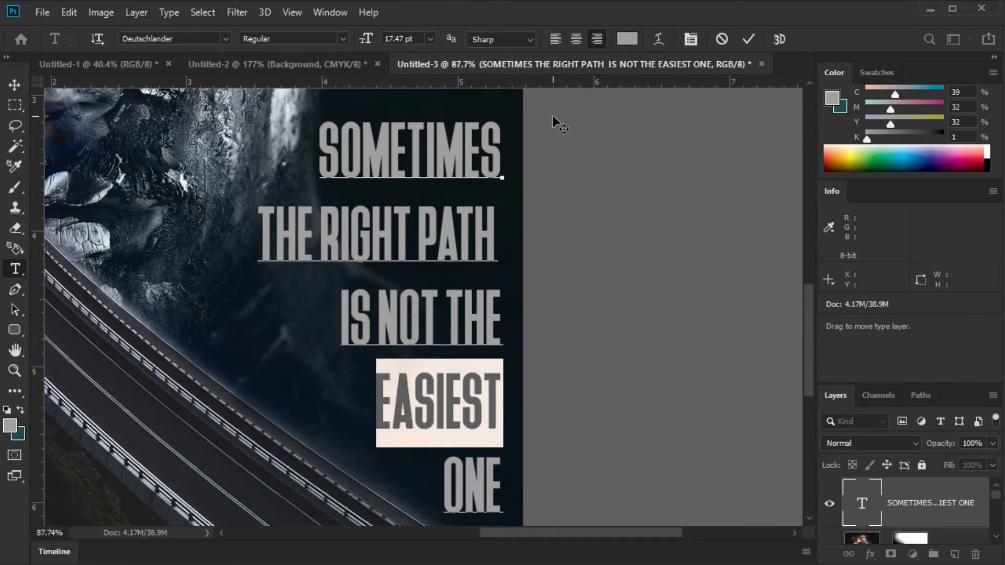
pyautogui.click(10, 424)
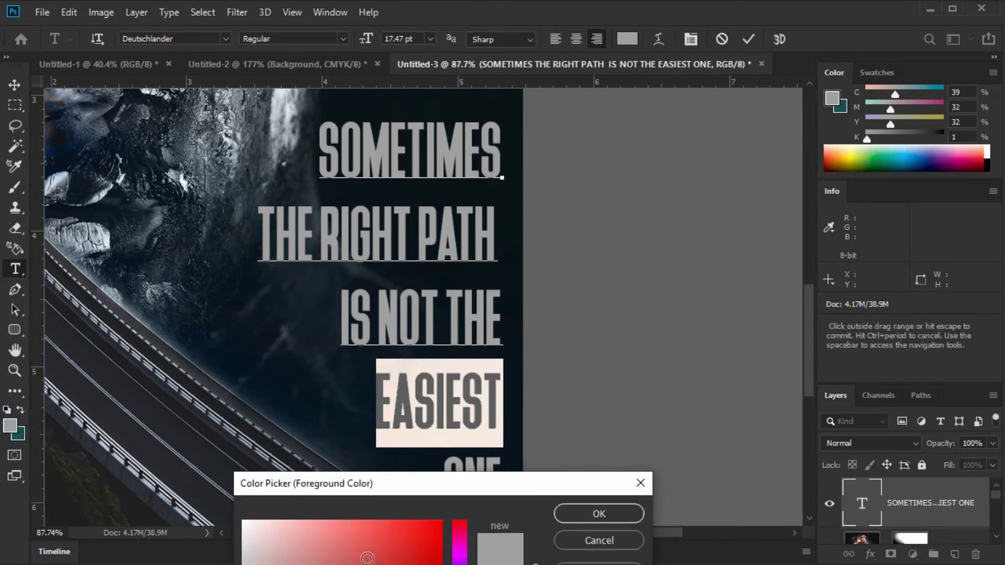
pyautogui.click(598, 513)
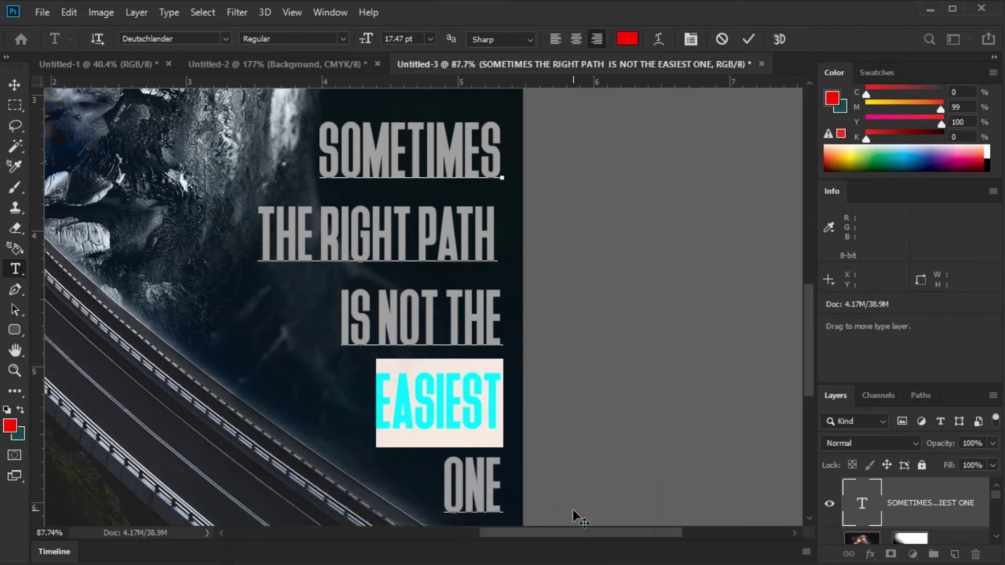
pyautogui.click(14, 85)
pyautogui.click(608, 405)
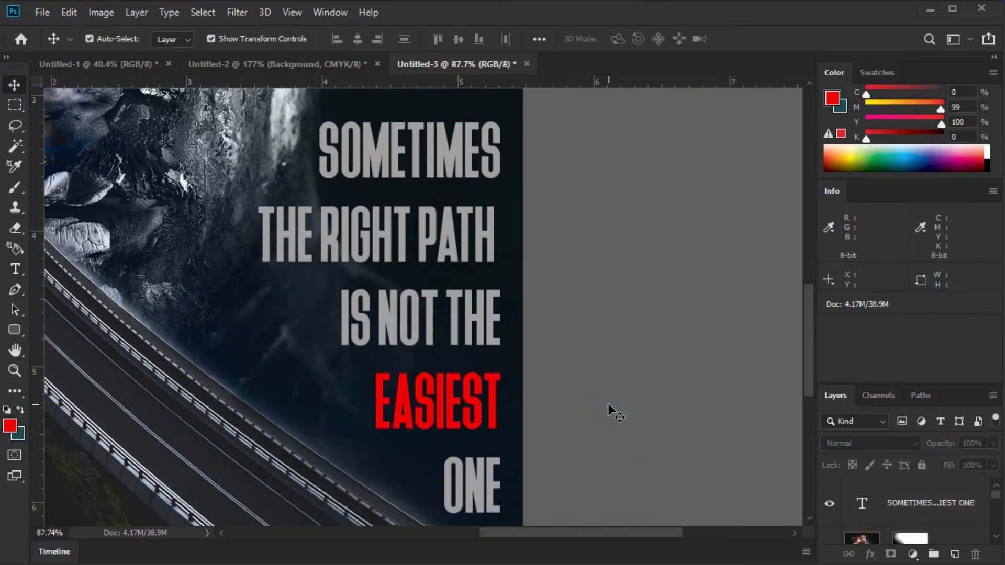
pyautogui.click(958, 513)
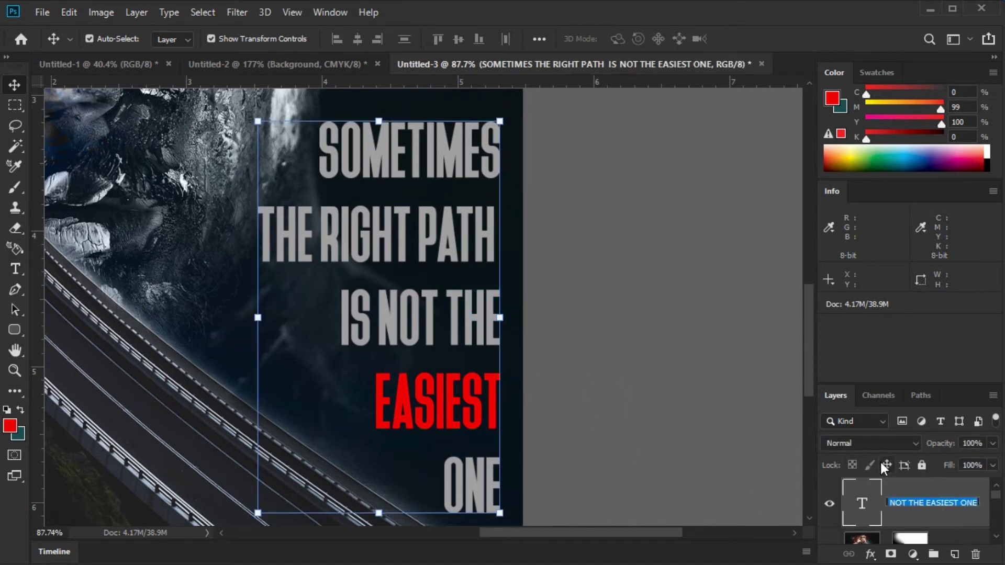
# - Add a 1 px red Stroke layer style to the quote text
pyautogui.click(970, 487)
pyautogui.doubleClick(970, 488)
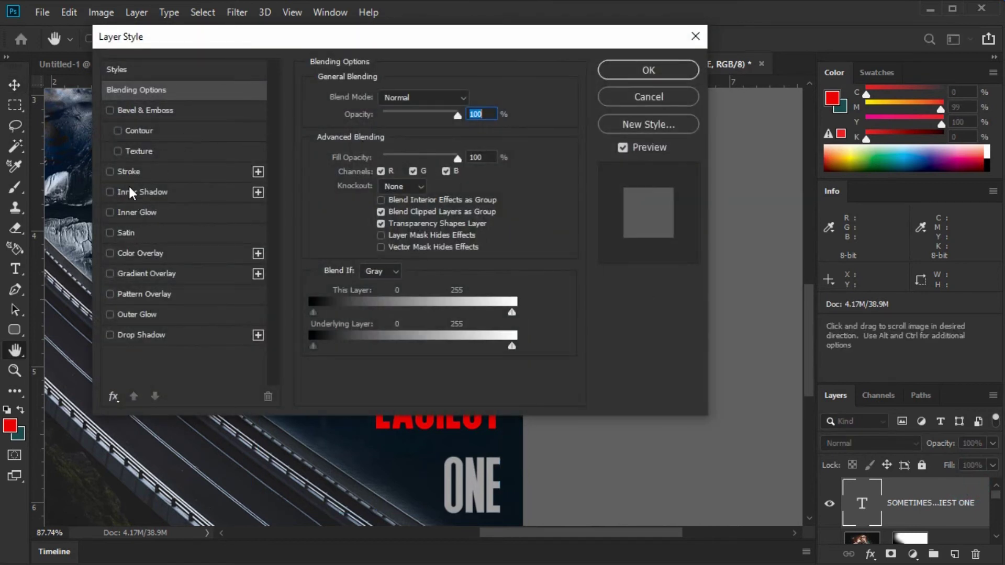
pyautogui.click(129, 171)
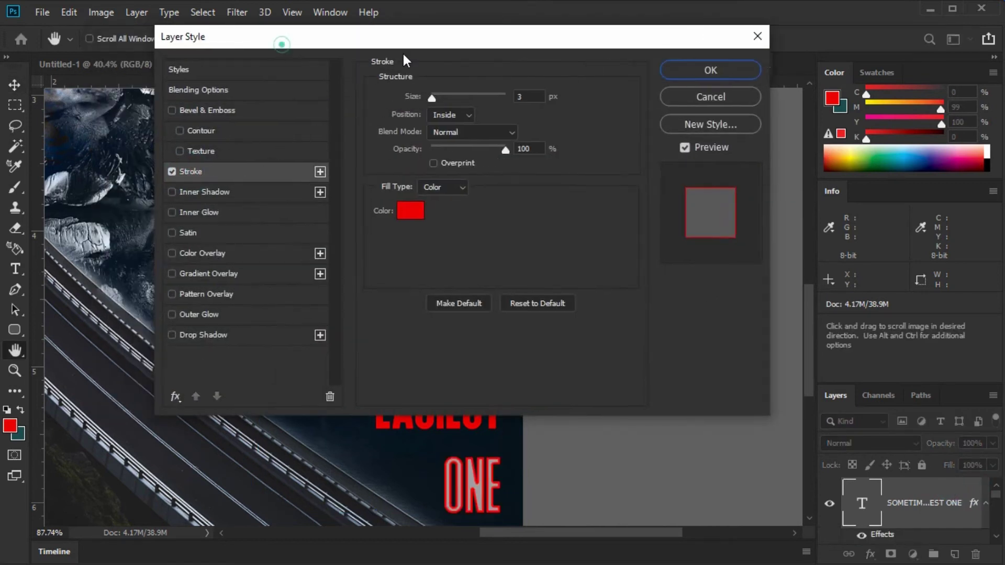
pyautogui.moveTo(282, 37); pyautogui.dragTo(685, 168)
pyautogui.click(867, 227)
pyautogui.press('Down')
pyautogui.press('Down')
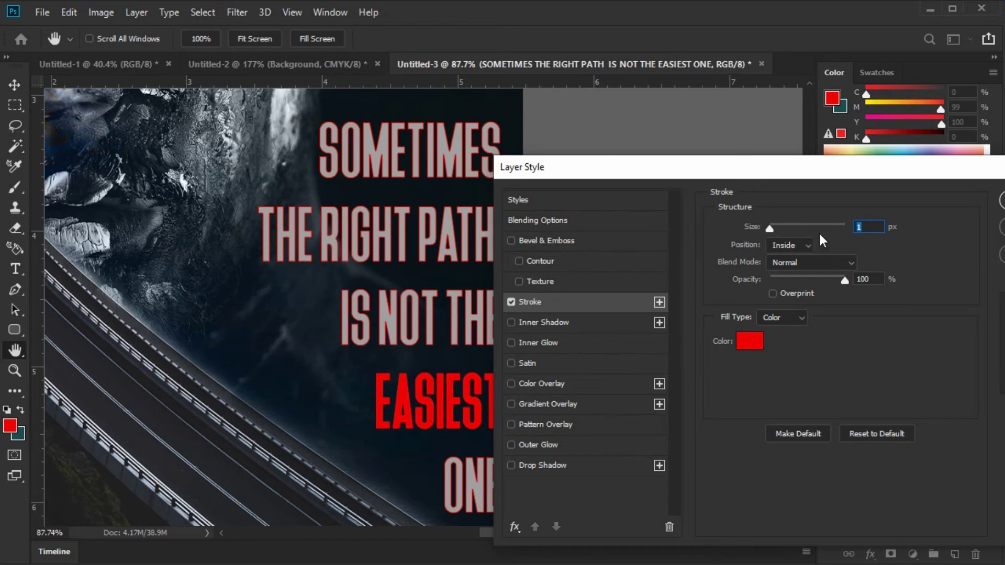
pyautogui.moveTo(874, 175); pyautogui.dragTo(627, 207)
pyautogui.click(790, 234)
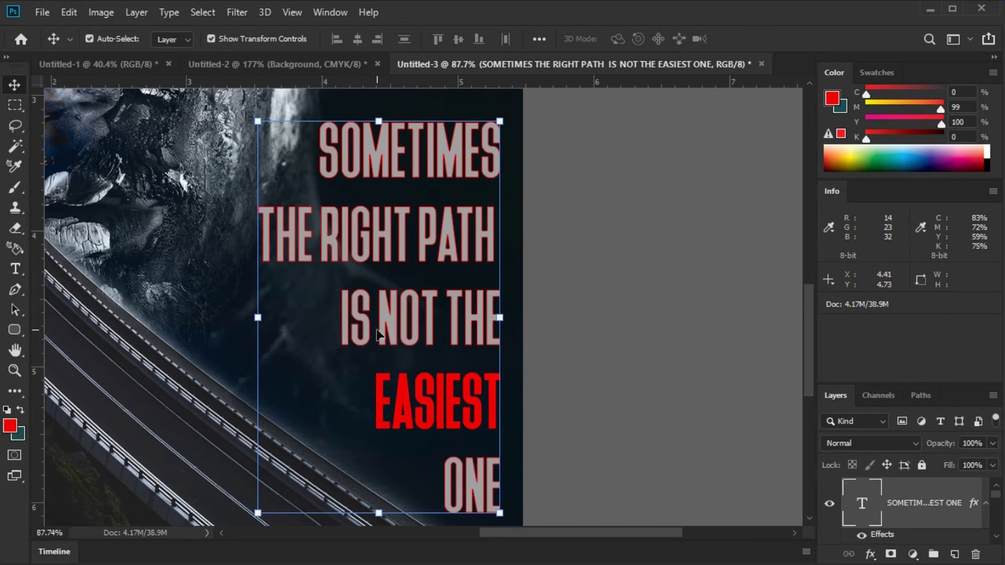
# - Fill the quote text with white
pyautogui.click(9, 426)
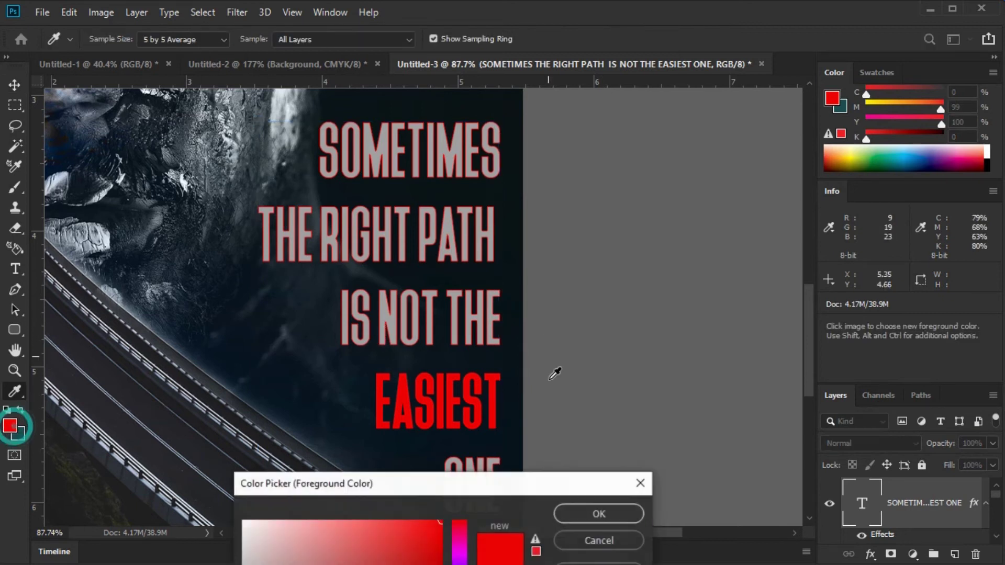
pyautogui.press('Return')
pyautogui.hotkey('alt', 'BackSpace')
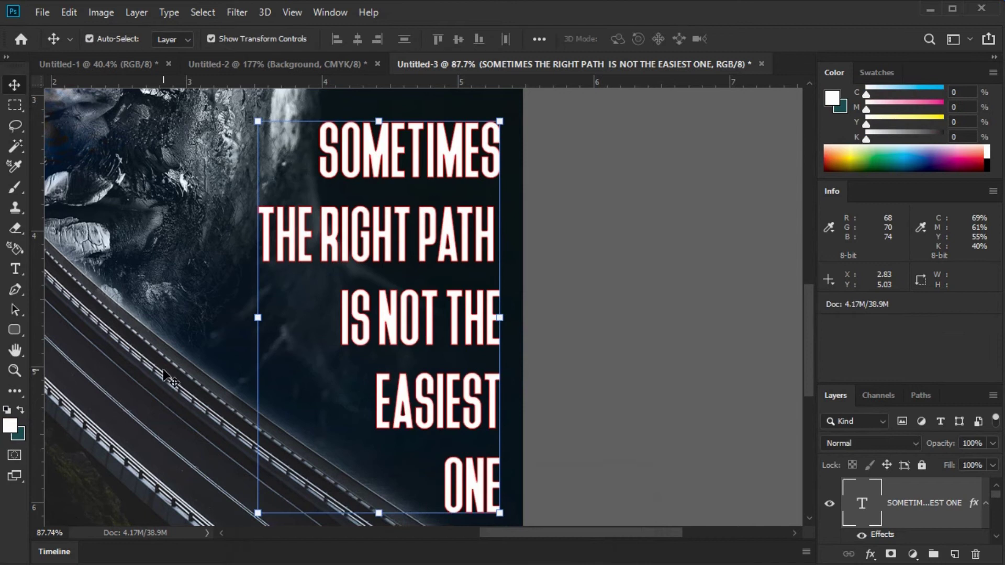
# - Select EASIEST in the quote and recolour it red again
pyautogui.doubleClick(391, 397)
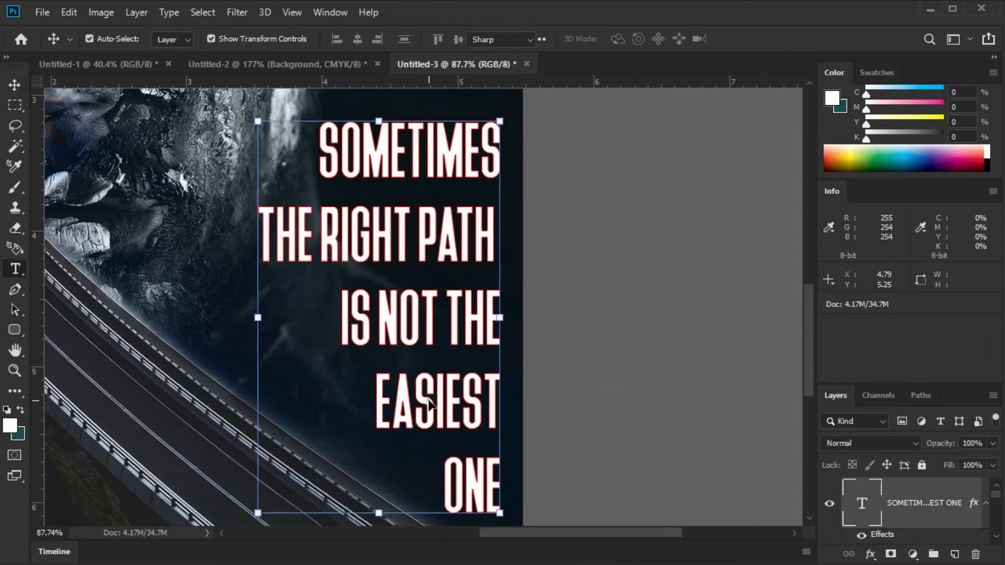
pyautogui.click(391, 397)
pyautogui.moveTo(376, 399); pyautogui.dragTo(484, 395)
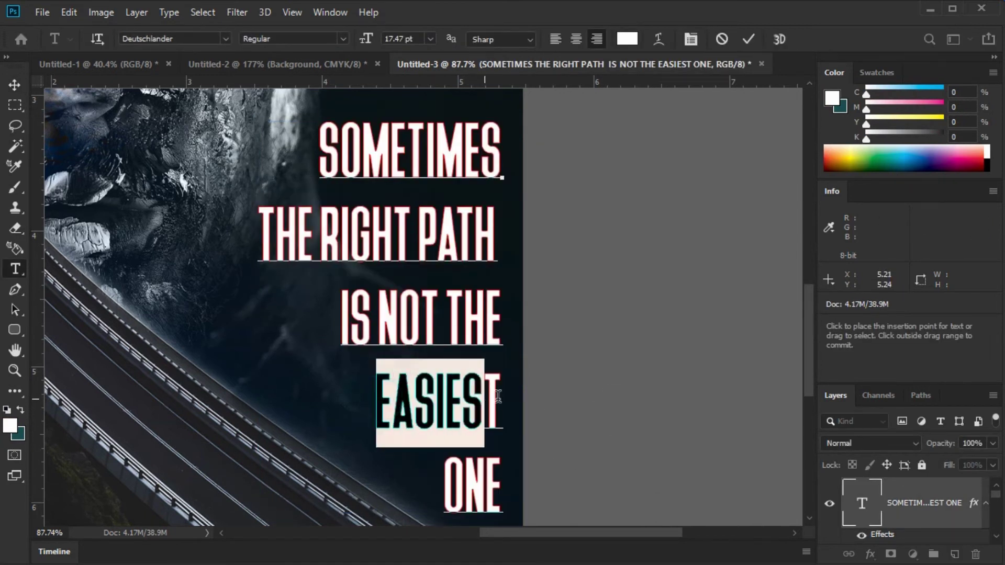
pyautogui.click(10, 425)
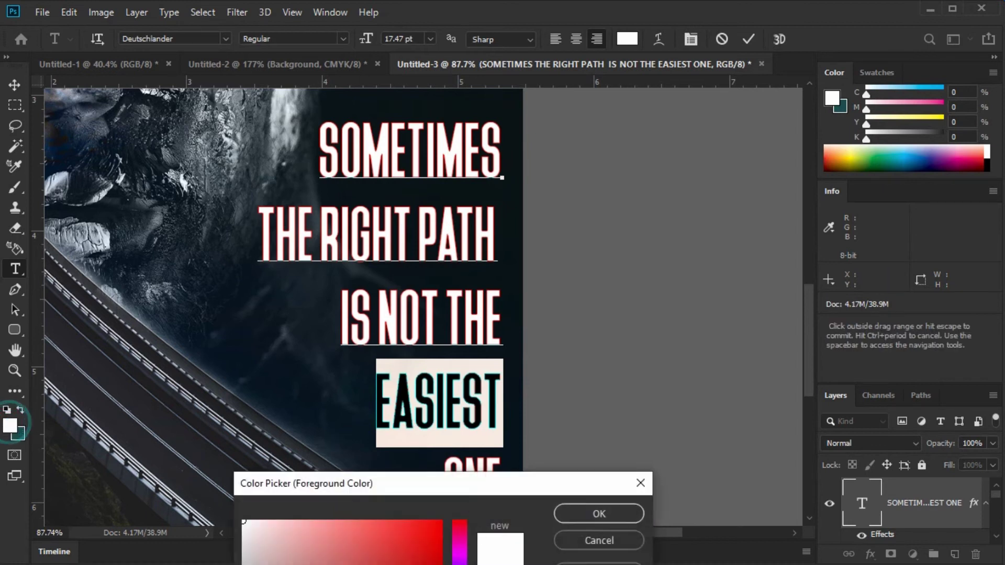
pyautogui.click(600, 514)
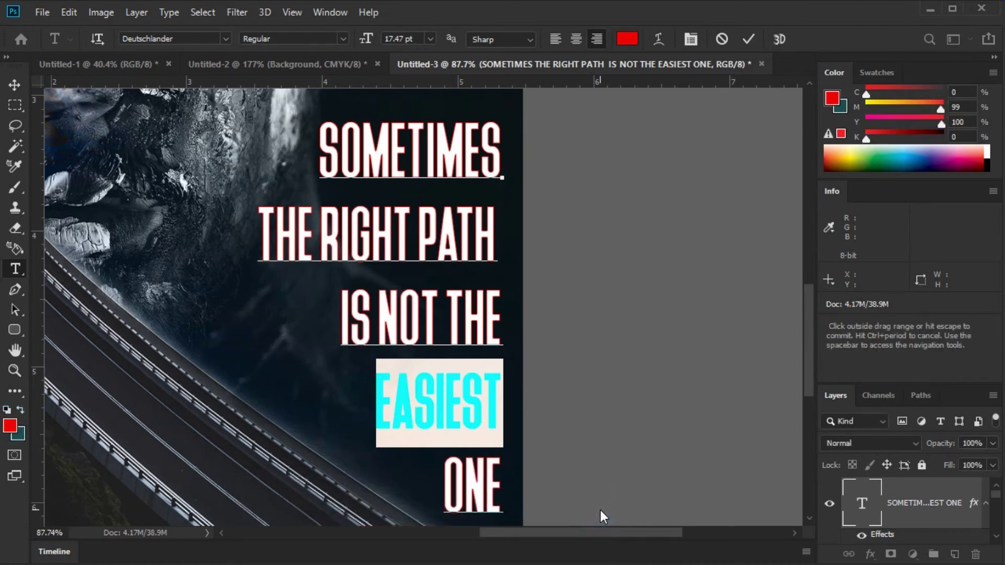
pyautogui.click(15, 87)
pyautogui.click(686, 393)
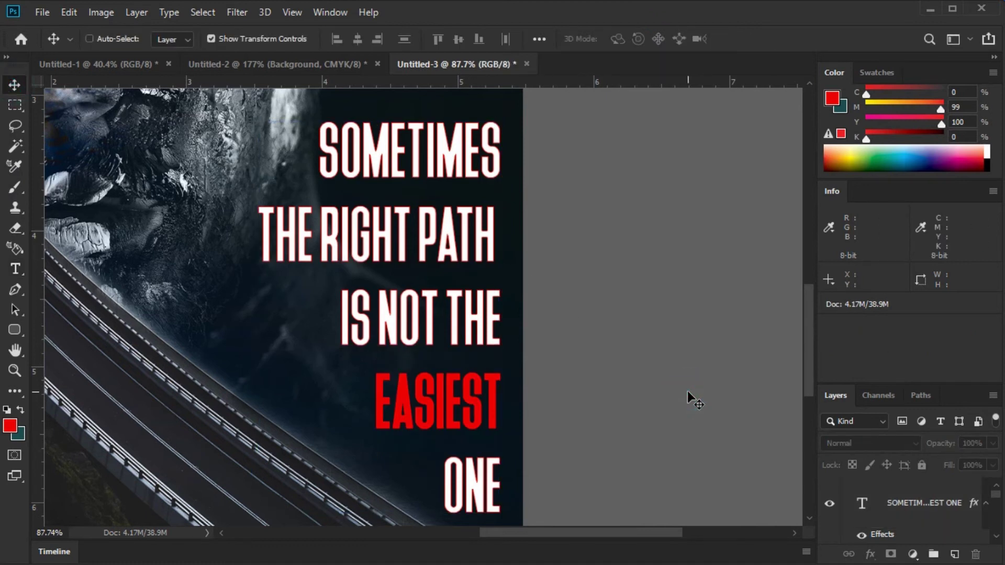
pyautogui.hotkey('ctrl', '0')
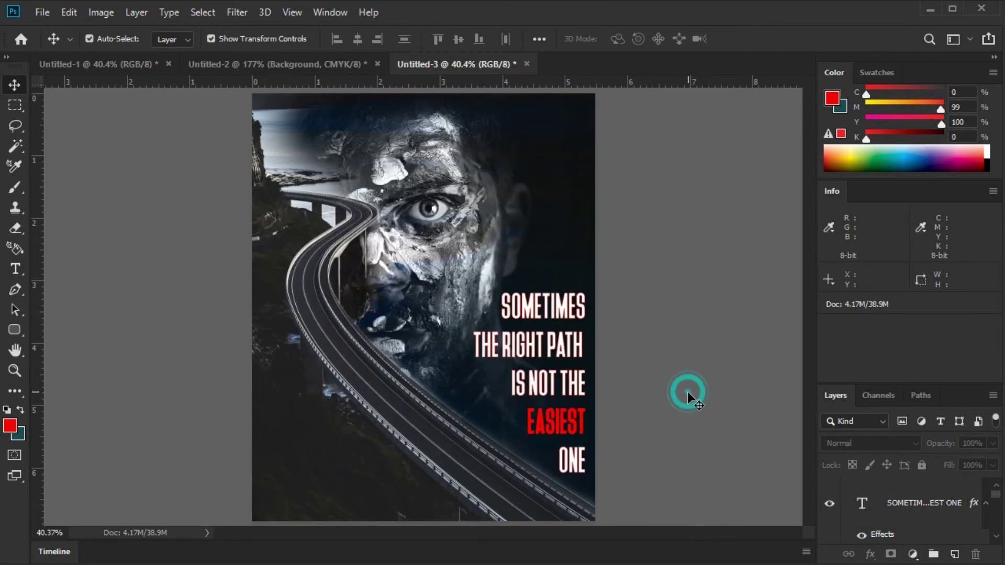
# - Check the Untitled-1 reference quote layer, then select the Untitled-3 quote's blend mode list
pyautogui.moveTo(688, 395); pyautogui.dragTo(782, 370)
pyautogui.click(782, 370)
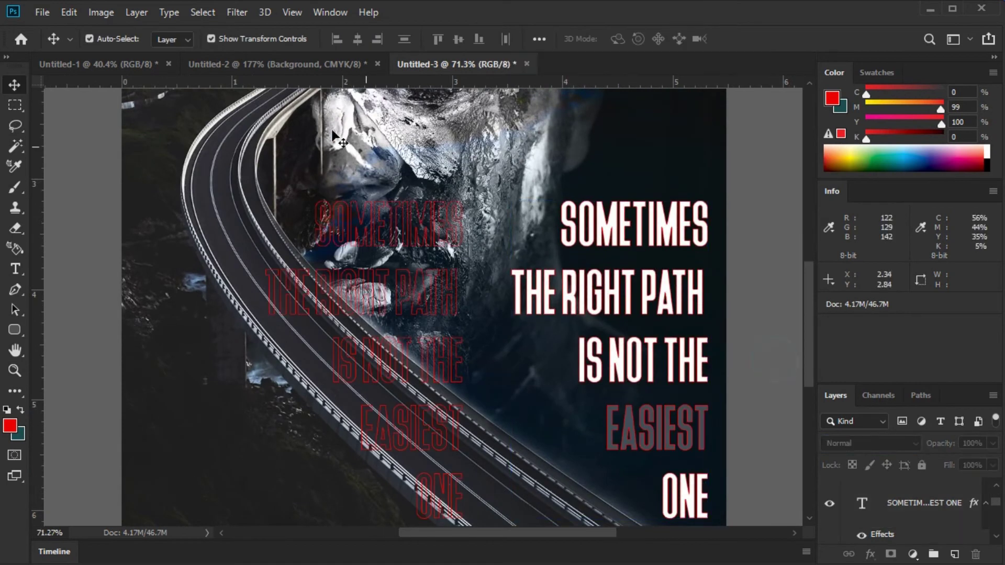
pyautogui.click(110, 67)
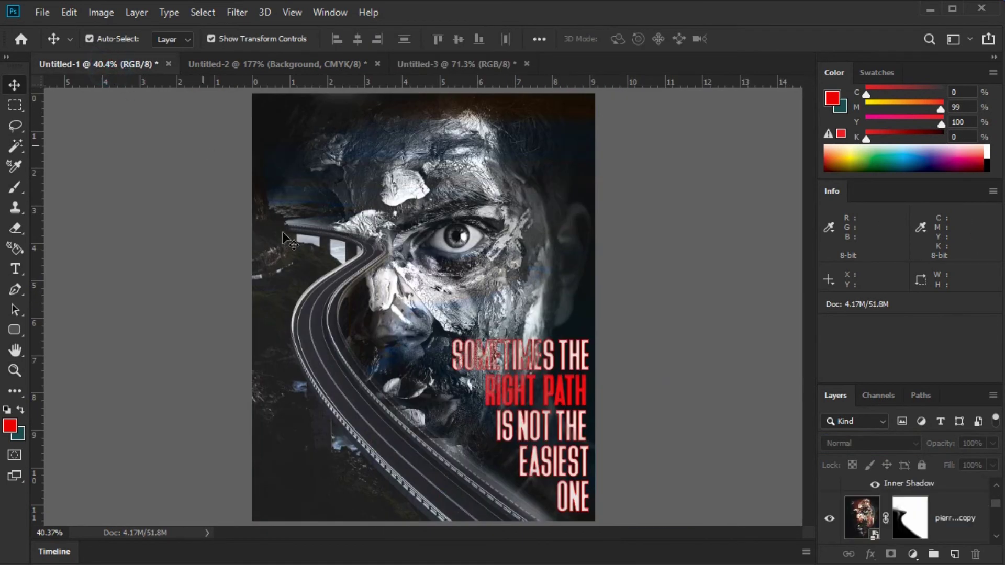
pyautogui.click(564, 361)
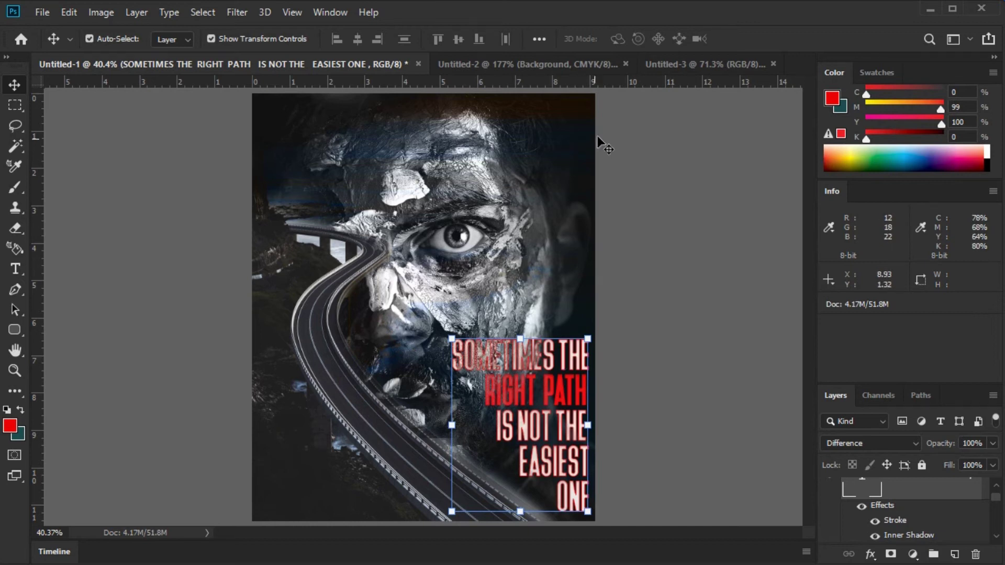
pyautogui.click(711, 62)
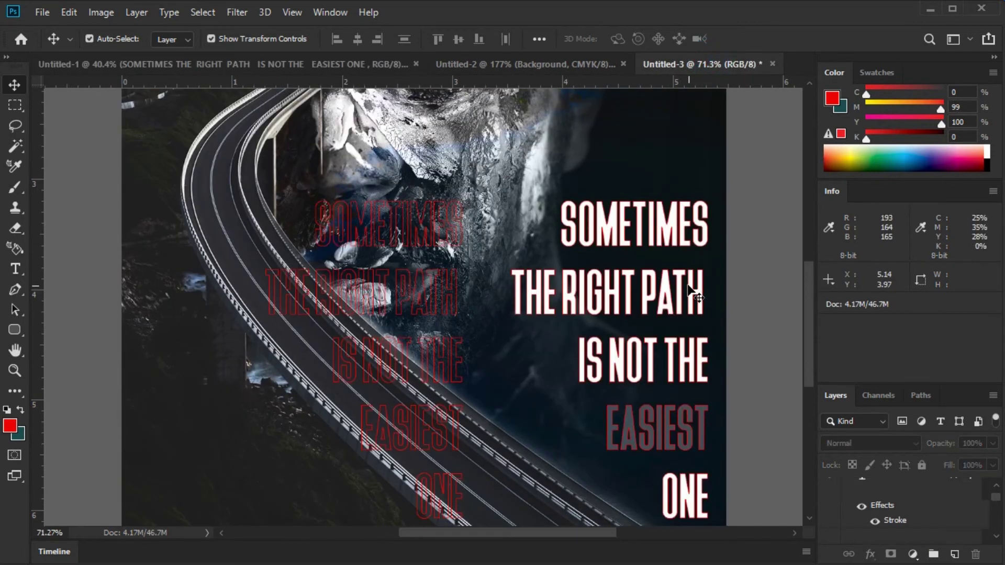
pyautogui.click(688, 285)
pyautogui.click(900, 443)
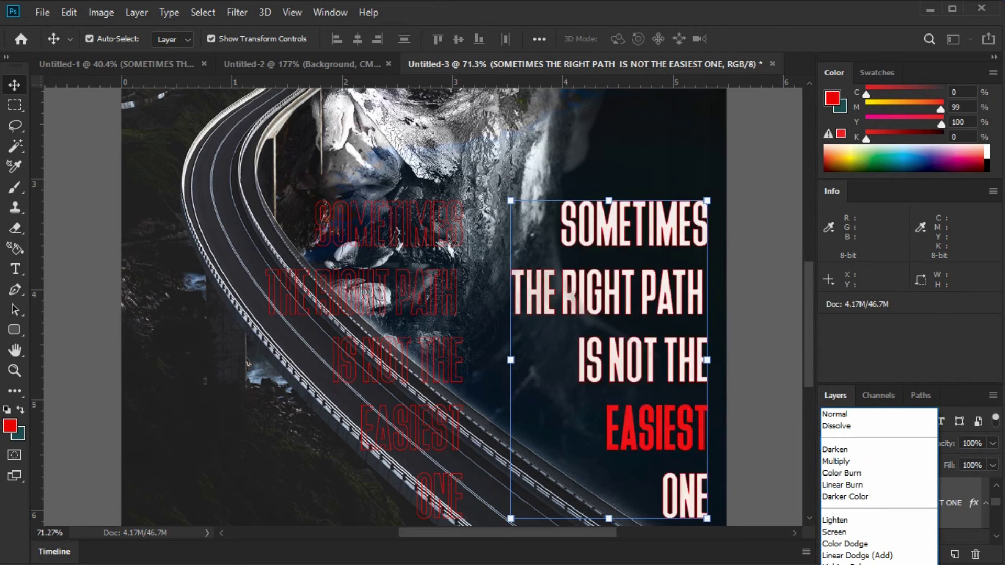
# - Keep Difference blending on the quote and undo a trial enlargement of the text
pyautogui.click(817, 485)
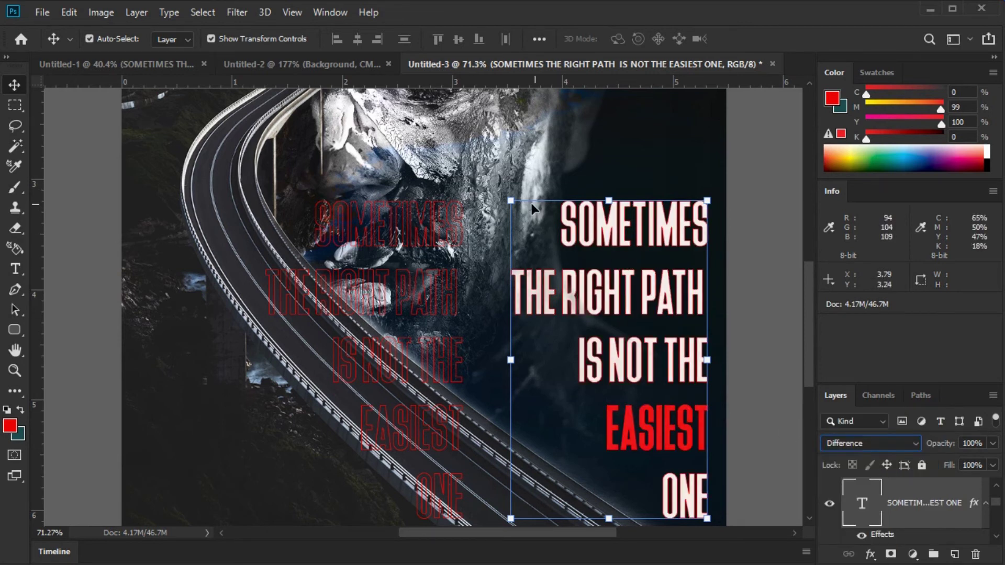
pyautogui.moveTo(510, 199); pyautogui.dragTo(459, 135)
pyautogui.press('Return')
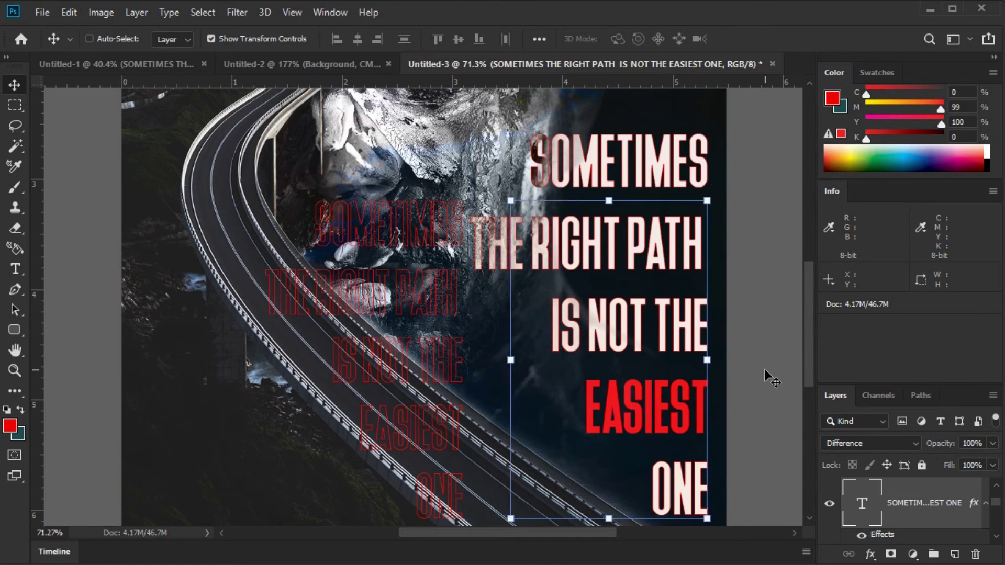
pyautogui.hotkey('ctrl', 'z')
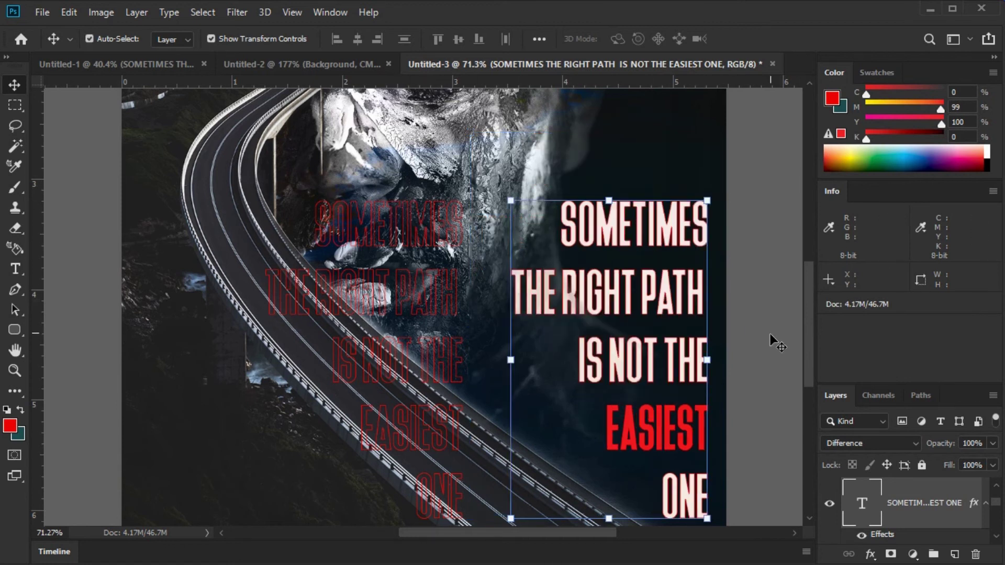
# - Line up the faint red-outlined quote copy directly over the white quote
pyautogui.click(770, 335)
pyautogui.moveTo(469, 230)
pyautogui.mouseDown()
pyautogui.moveTo(701, 238)
pyautogui.moveTo(669, 333)
pyautogui.mouseUp()
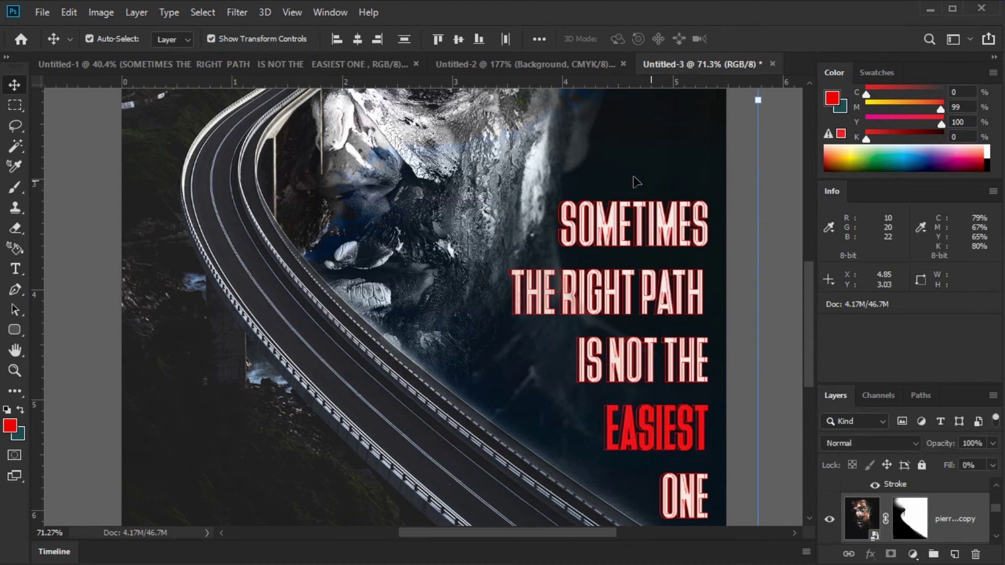
pyautogui.click(487, 139)
pyautogui.click(711, 156)
pyautogui.click(701, 228)
# - Delete the duplicate quote layer, enlarge the quote to about 144% and move it higher
pyautogui.press('Delete')
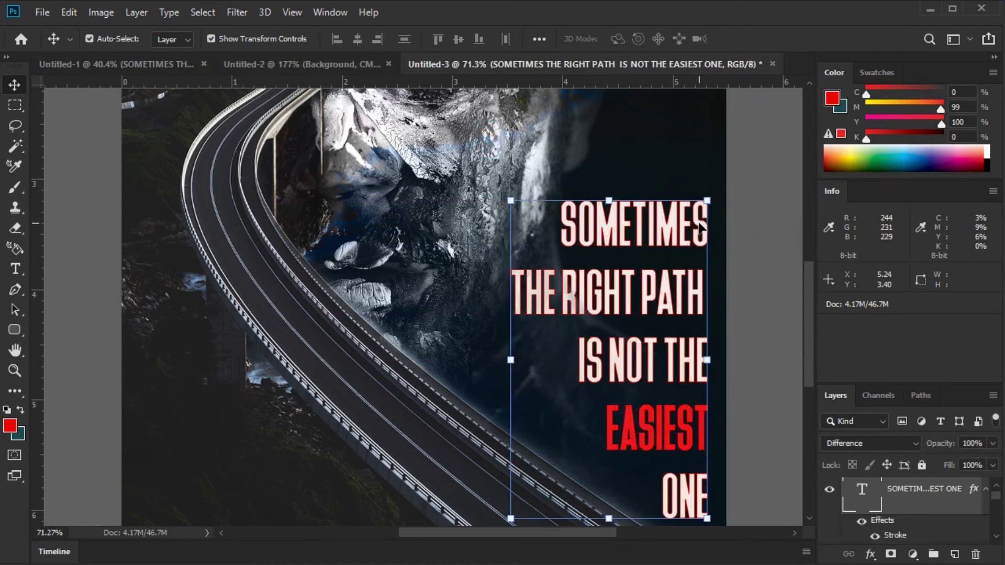
pyautogui.moveTo(510, 200); pyautogui.dragTo(426, 124)
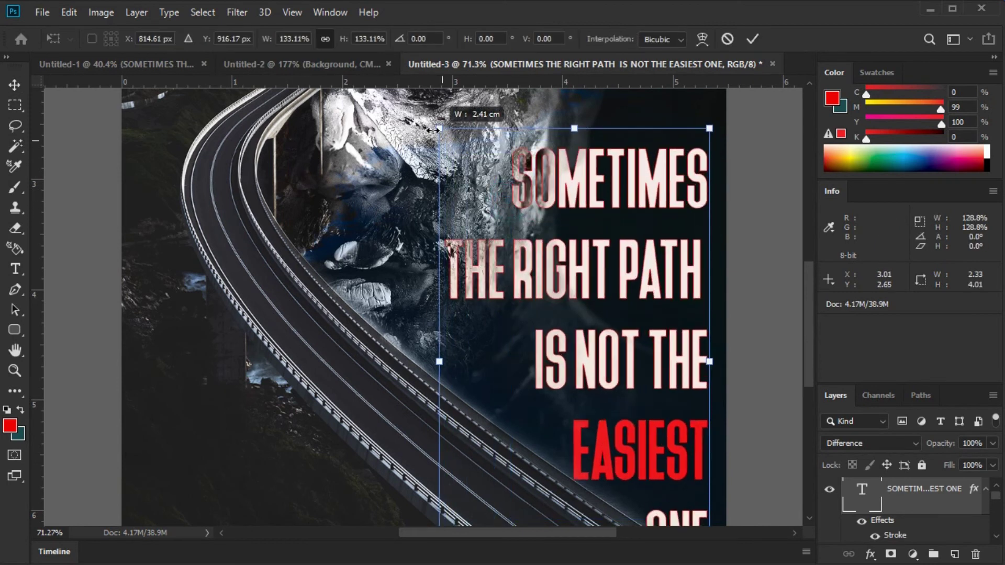
pyautogui.press('Return')
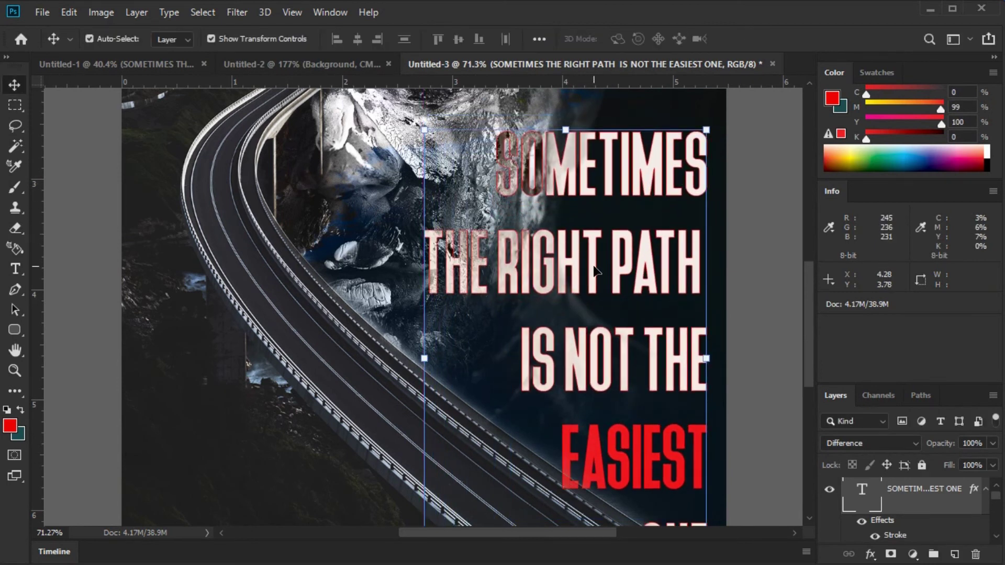
pyautogui.moveTo(595, 270); pyautogui.dragTo(587, 215)
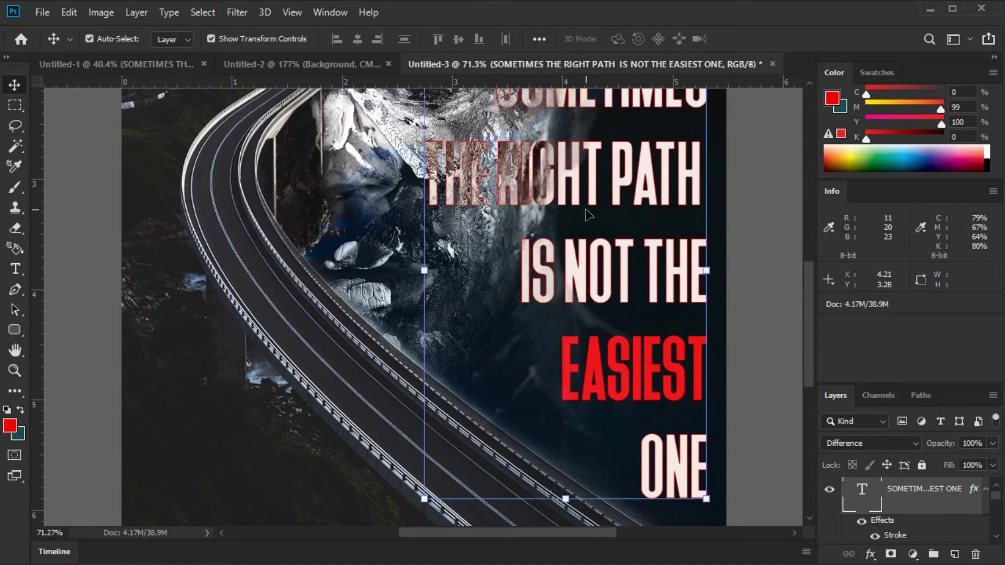
pyautogui.press('ctrl')
pyautogui.hotkey('ctrl', '0')
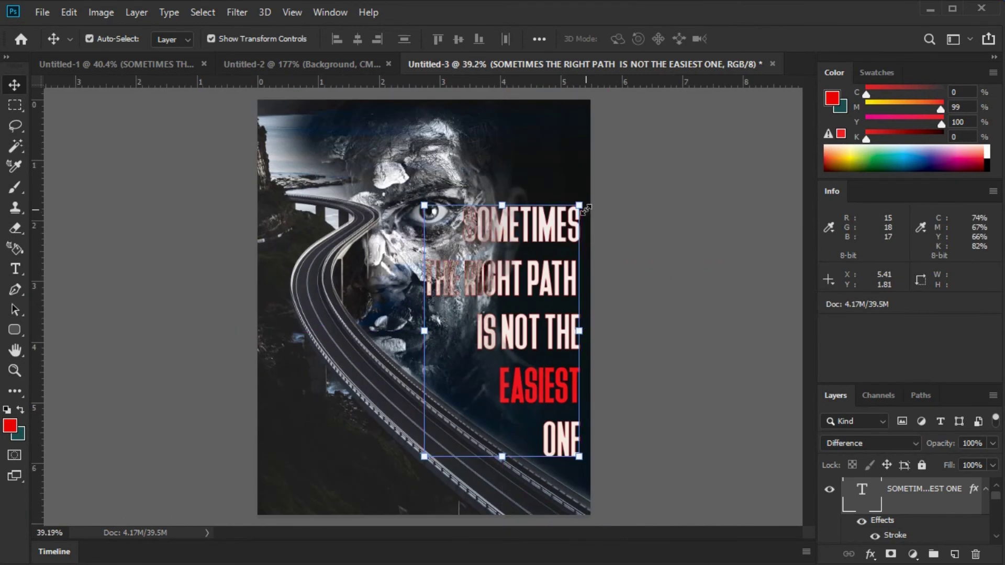
# - Shrink the quote to about 89% with Free Transform and commit
pyautogui.keyDown('ctrl'); pyautogui.click(701, 277); pyautogui.keyUp('ctrl')
pyautogui.press('z')
pyautogui.click(599, 264)
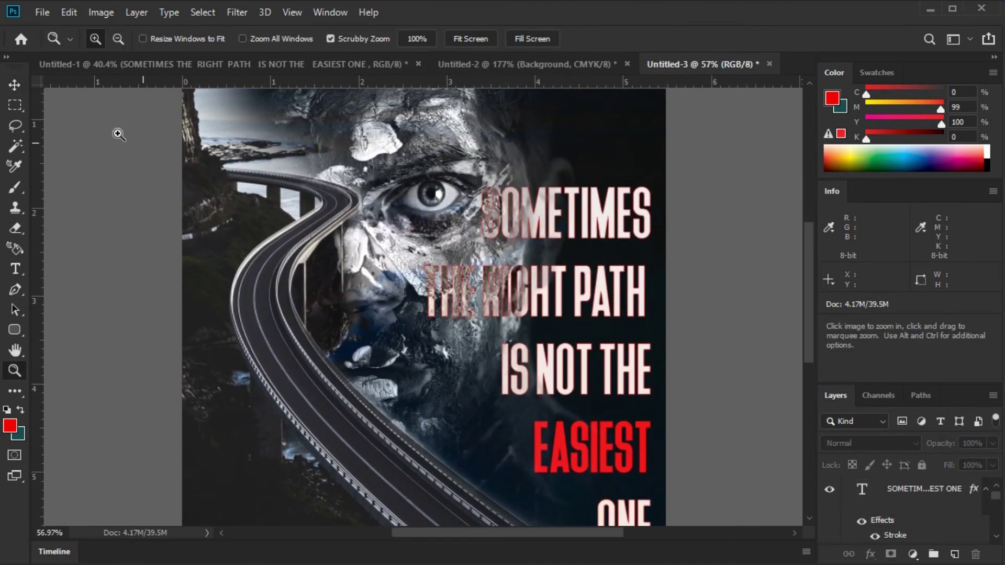
pyautogui.press('v')
pyautogui.click(539, 240)
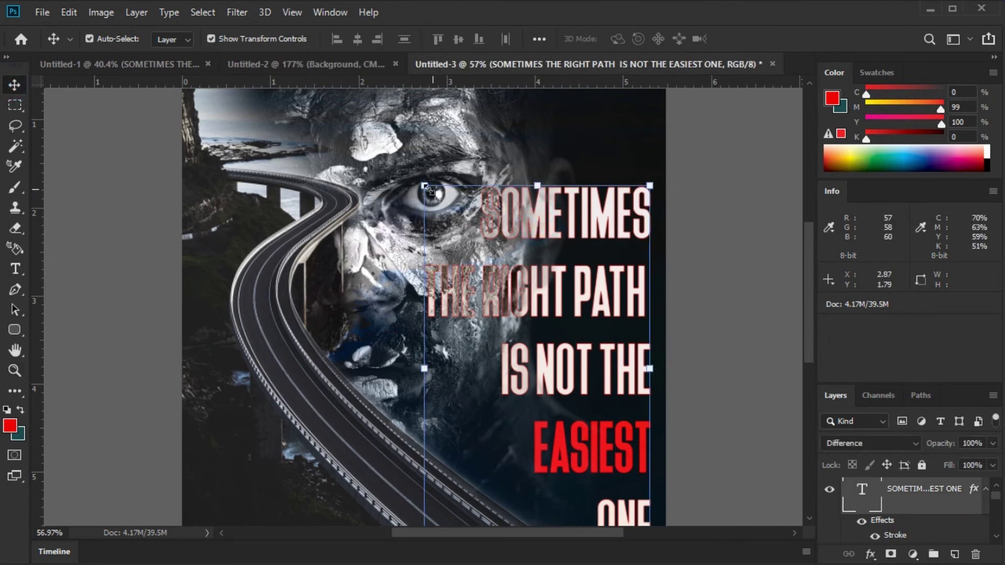
pyautogui.hotkey('ctrl', 't')
pyautogui.moveTo(425, 175); pyautogui.dragTo(478, 242)
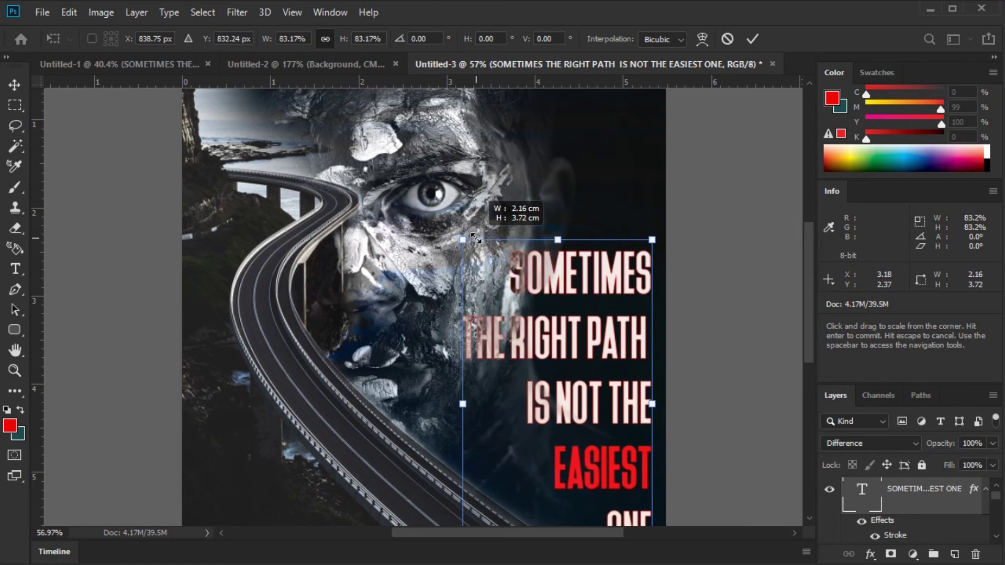
pyautogui.press('Return')
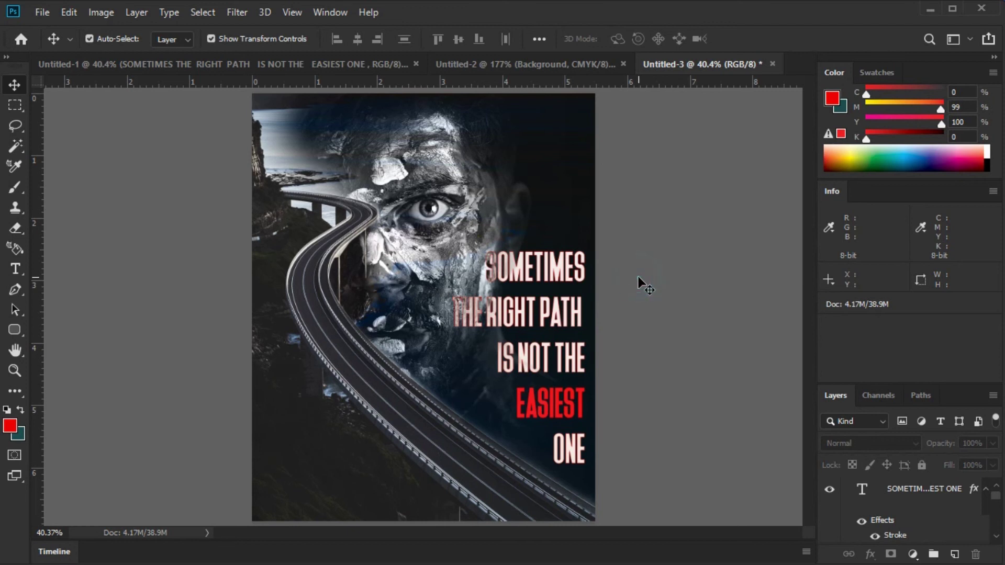
# - Draw a tall narrow red bar on a new layer at the poster's top-right edge
pyautogui.click(15, 104)
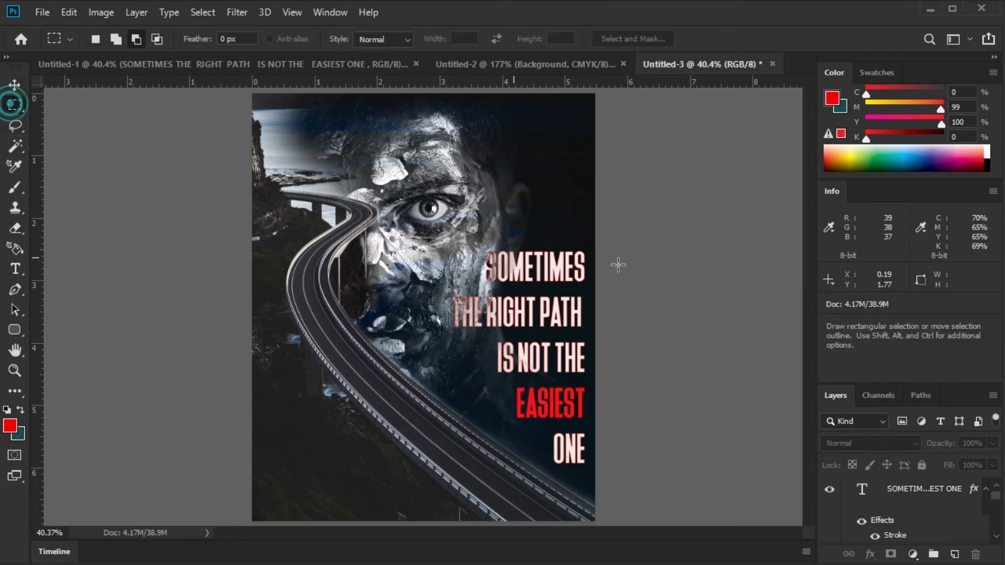
pyautogui.moveTo(569, 108)
pyautogui.mouseDown()
pyautogui.moveTo(593, 187)
pyautogui.moveTo(618, 194)
pyautogui.mouseUp()
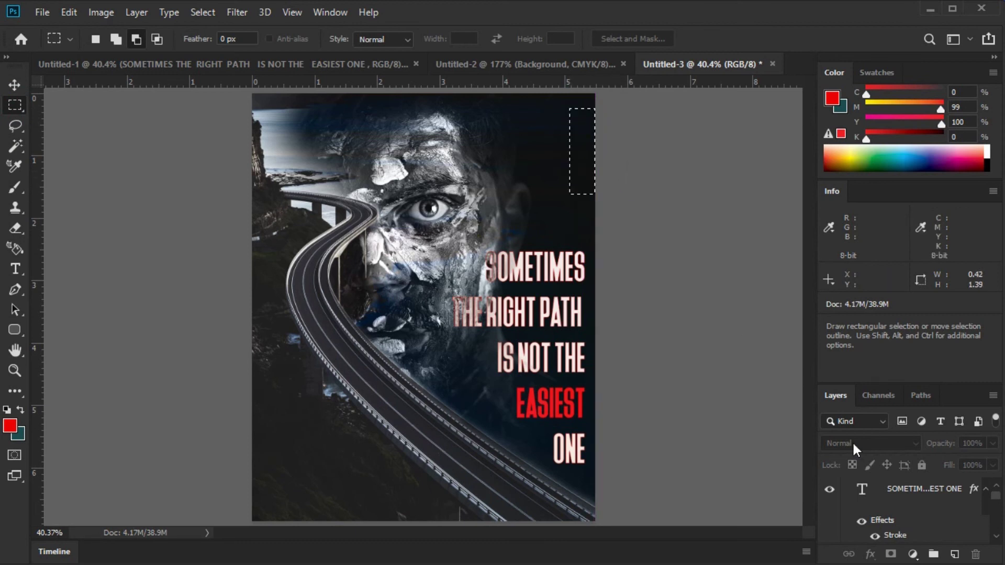
pyautogui.click(954, 554)
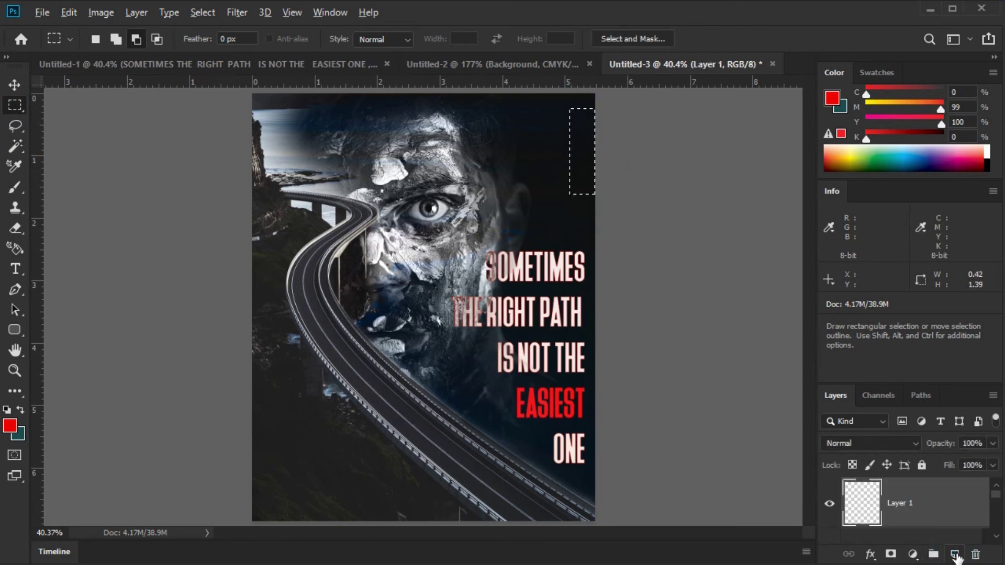
pyautogui.hotkey('alt', 'BackSpace')
pyautogui.hotkey('ctrl', 'BackSpace')
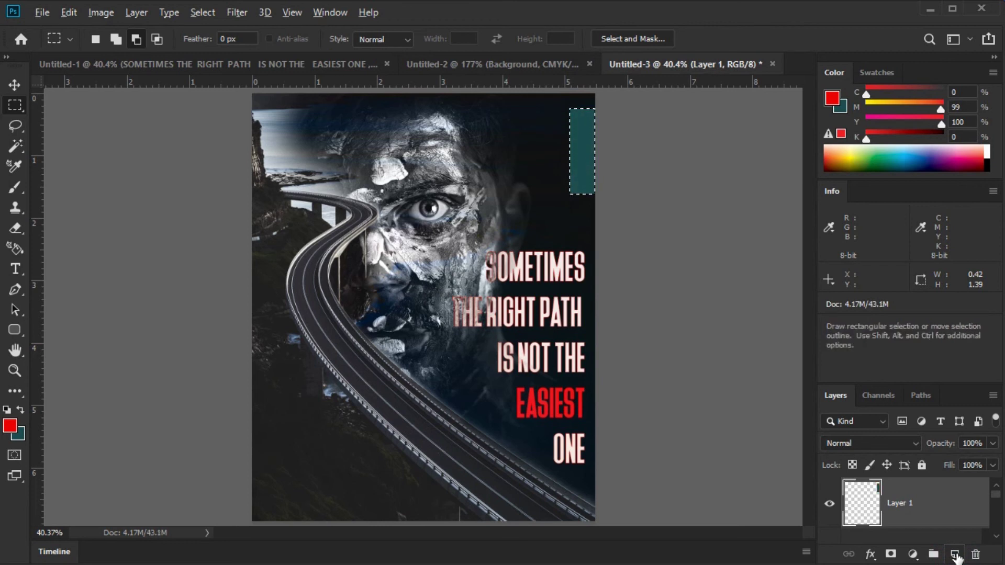
pyautogui.hotkey('alt', 'BackSpace')
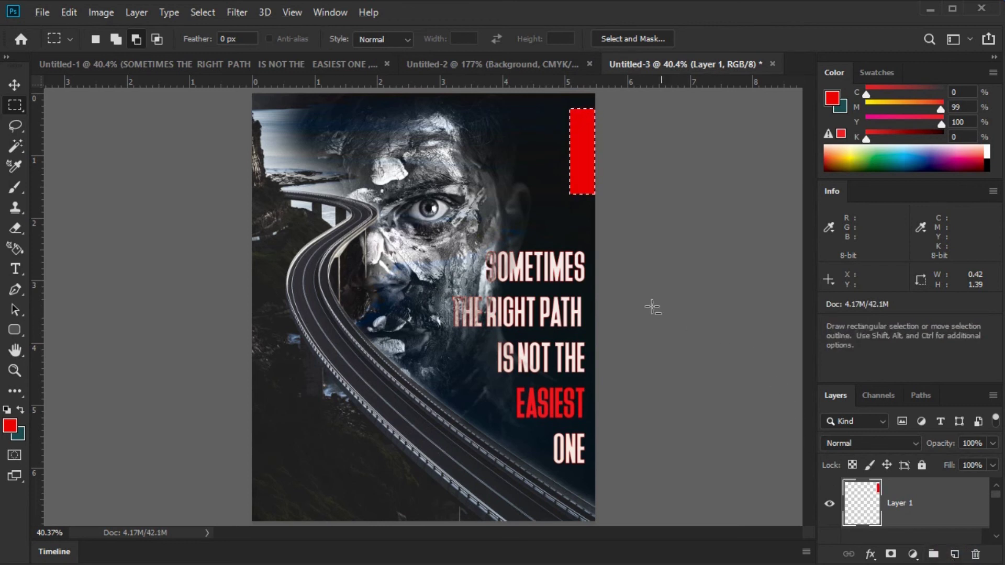
pyautogui.hotkey('ctrl', 'd')
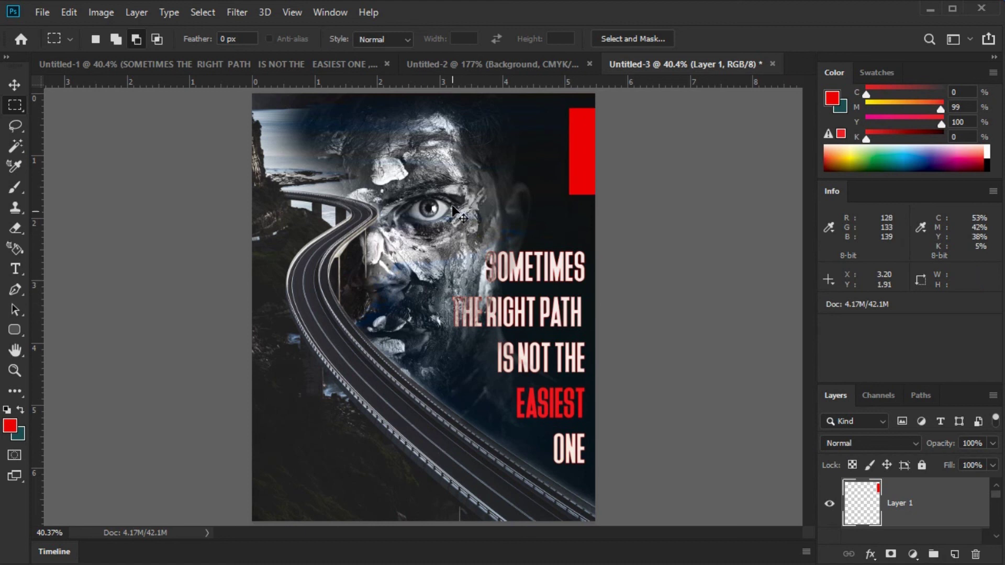
# - Duplicate the red bar, shrink the copy to about 80%, and centre it over the original
pyautogui.press('v')
pyautogui.click(682, 212)
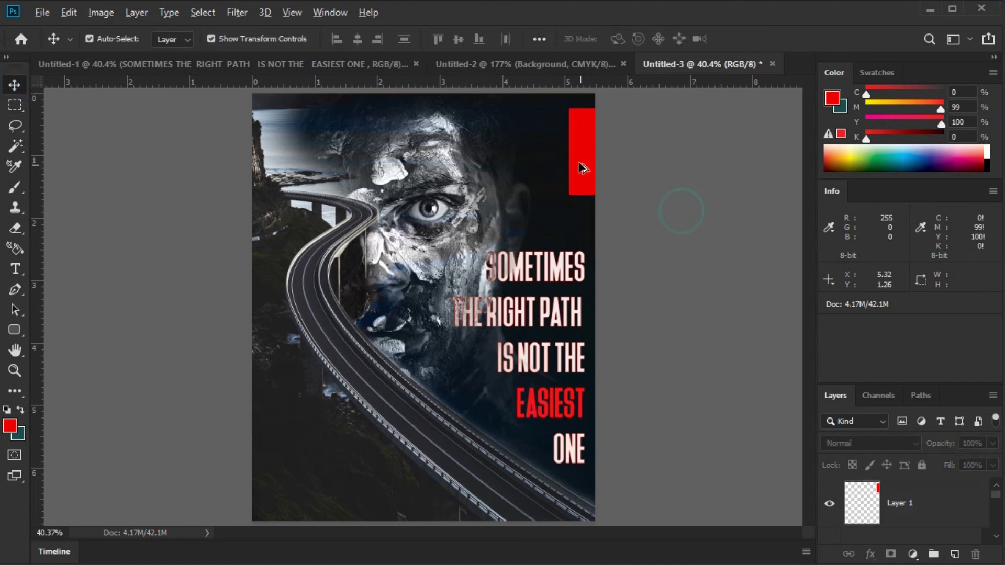
pyautogui.moveTo(582, 163); pyautogui.dragTo(590, 195)
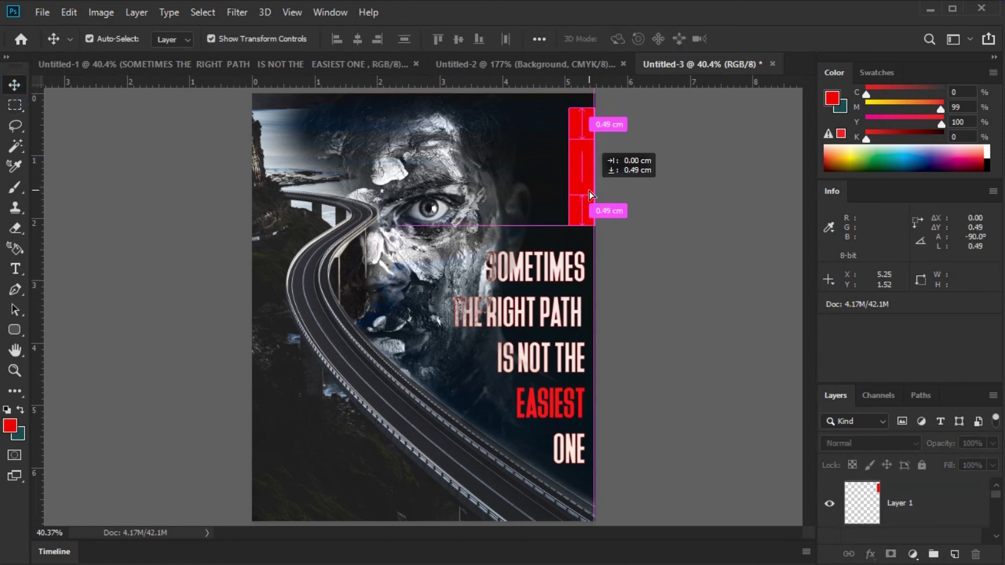
pyautogui.press('z')
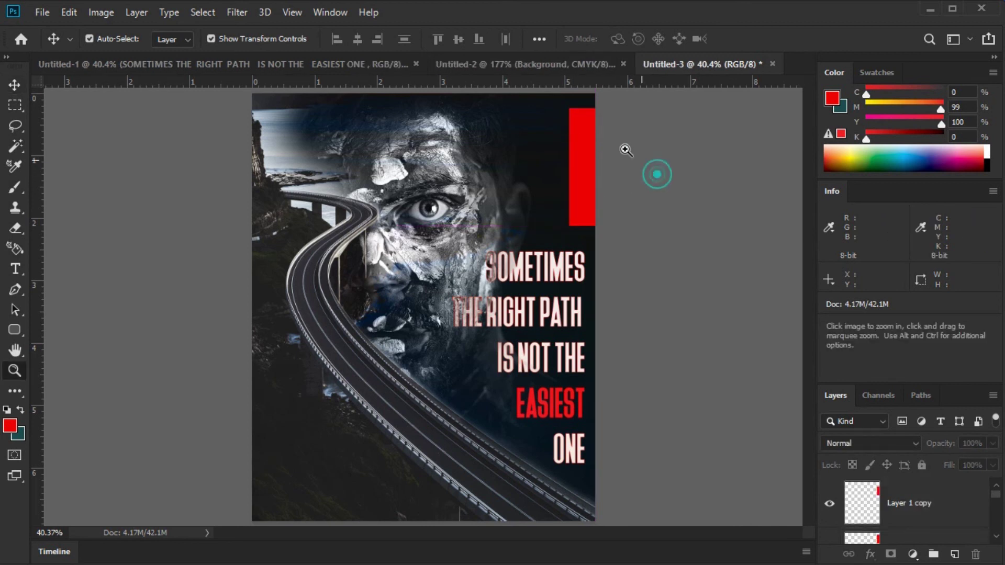
pyautogui.click(657, 175)
pyautogui.moveTo(449, 243); pyautogui.dragTo(413, 284)
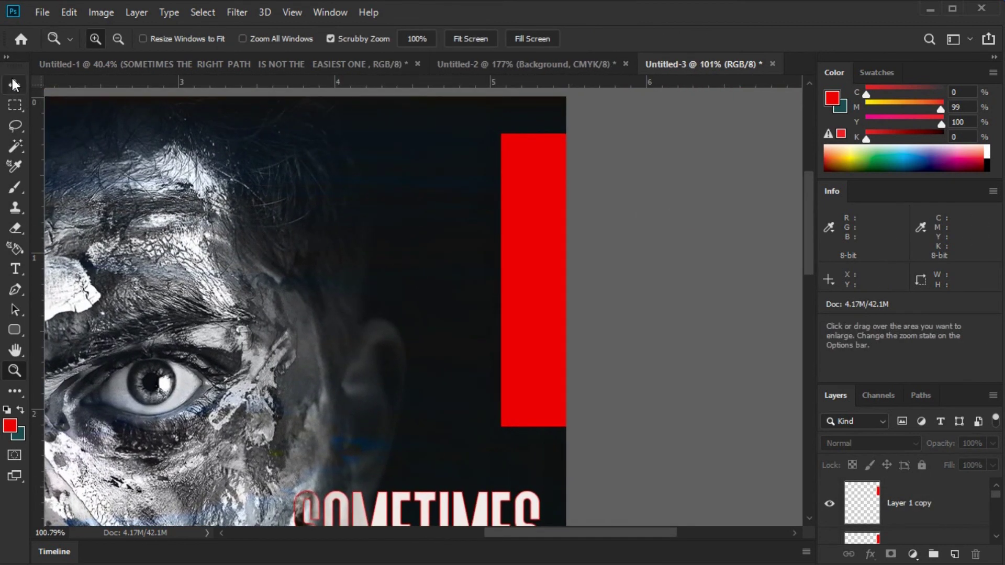
pyautogui.press('v')
pyautogui.moveTo(540, 319); pyautogui.dragTo(561, 243)
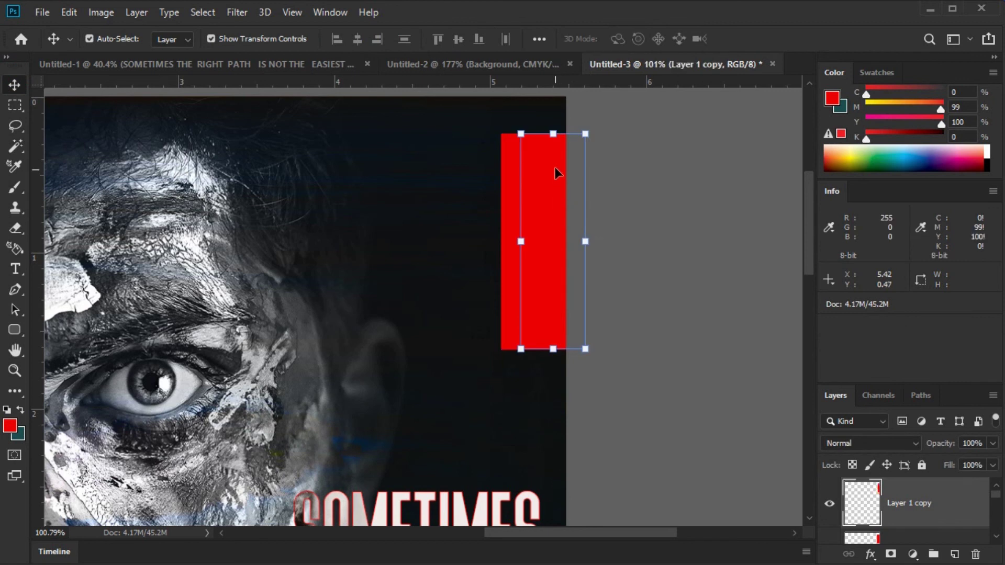
pyautogui.moveTo(552, 135); pyautogui.dragTo(553, 177)
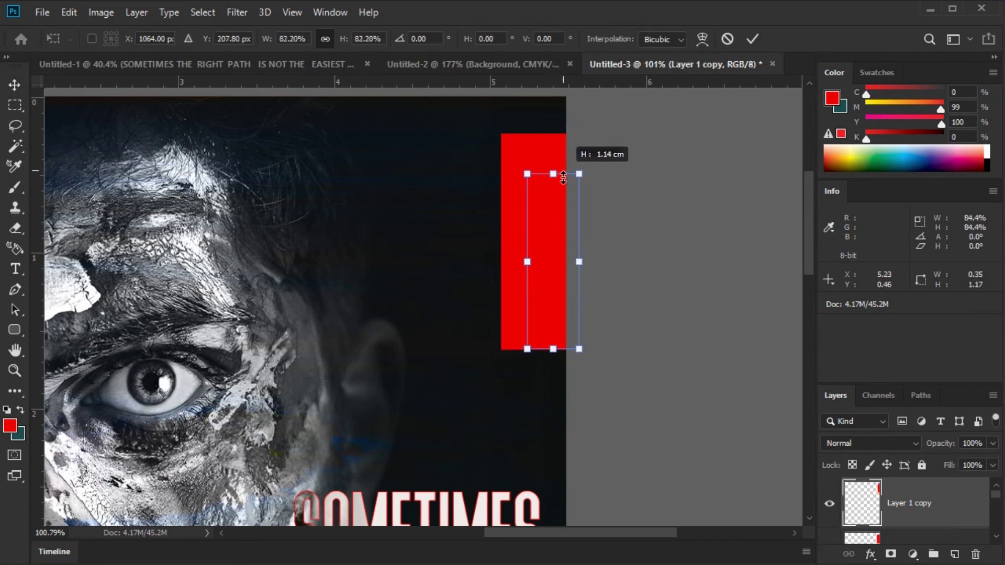
pyautogui.press('Return')
pyautogui.moveTo(555, 200); pyautogui.dragTo(554, 183)
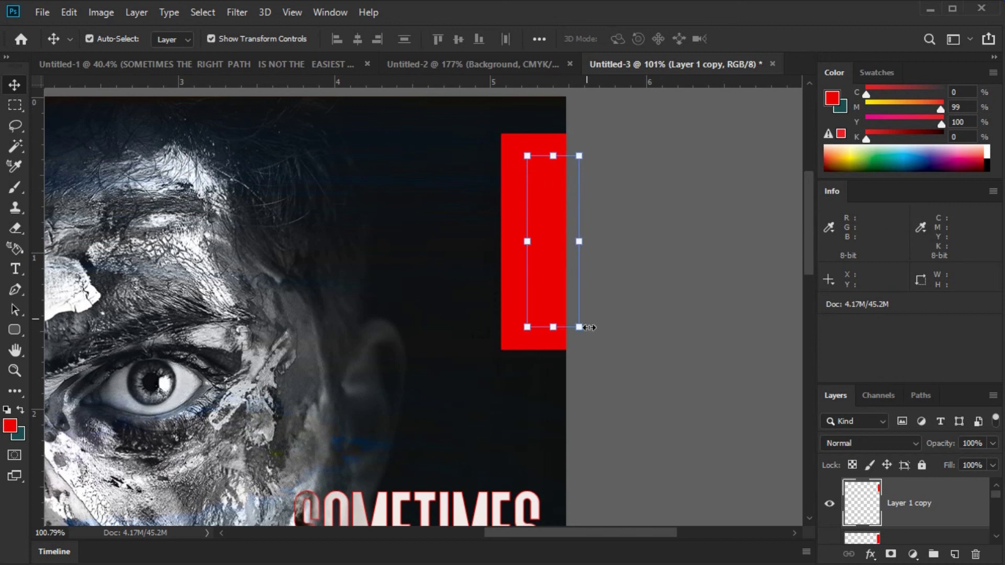
# - Give the bar copy a Color Overlay in a grey sampled from the face
pyautogui.doubleClick(952, 496)
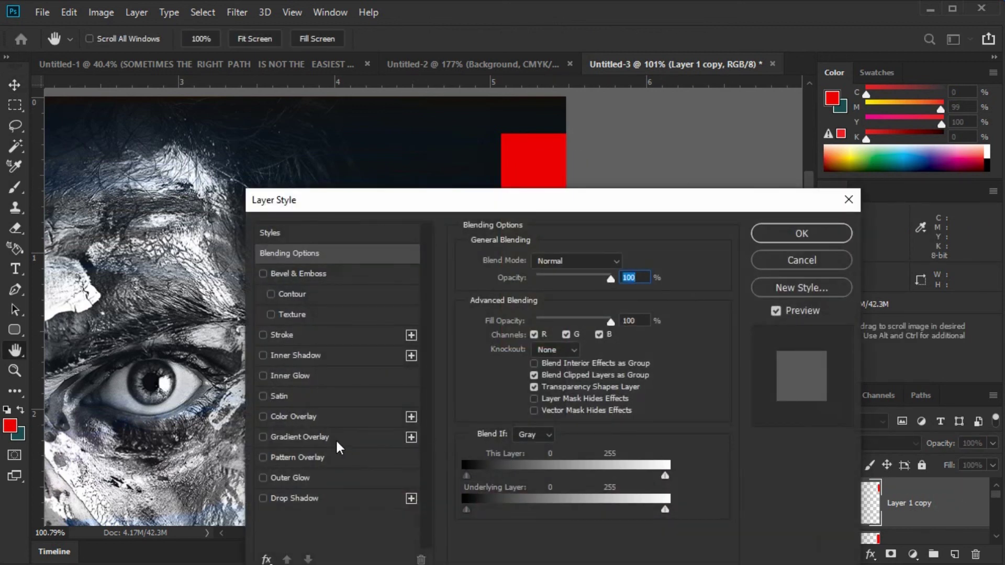
pyautogui.click(306, 417)
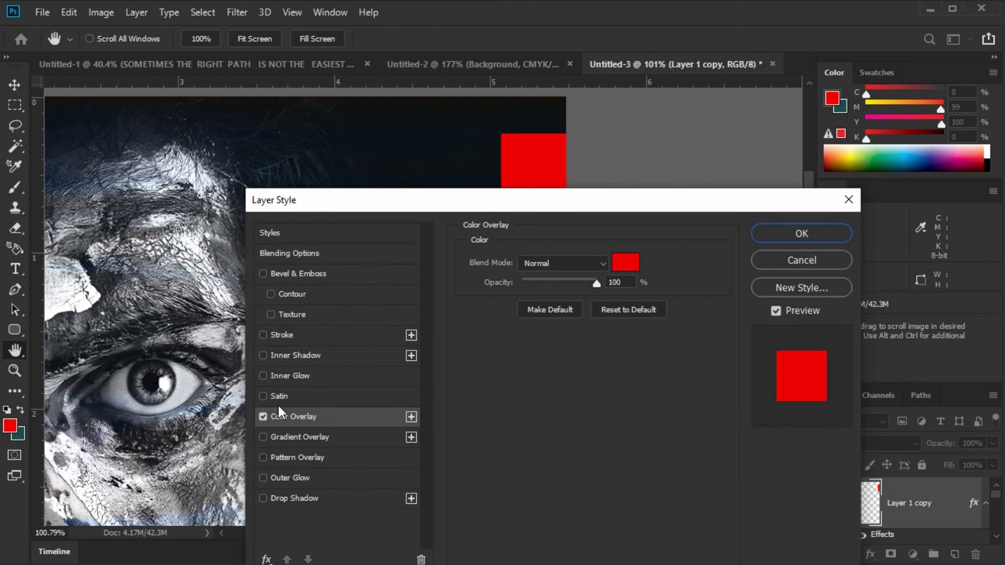
pyautogui.click(624, 262)
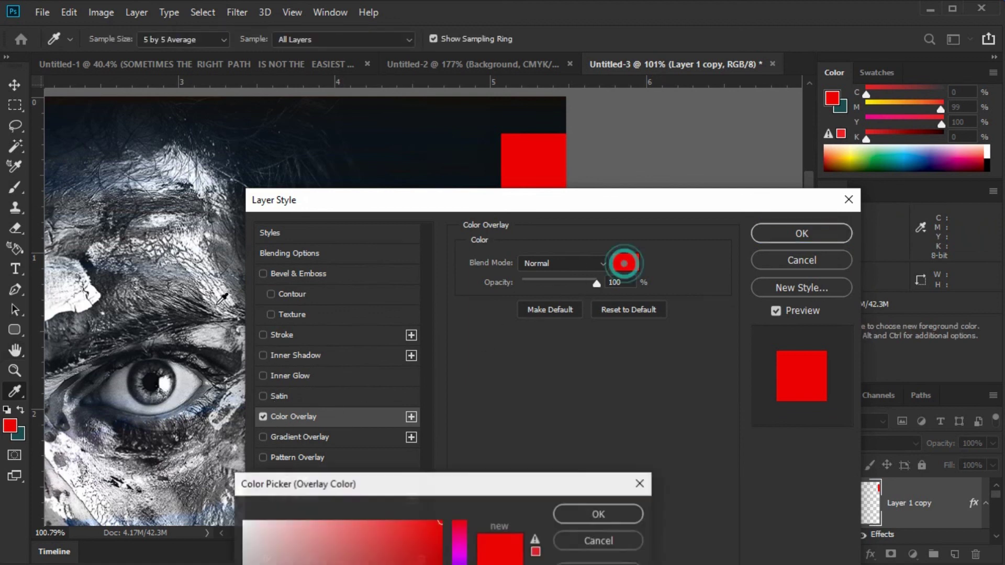
pyautogui.click(182, 273)
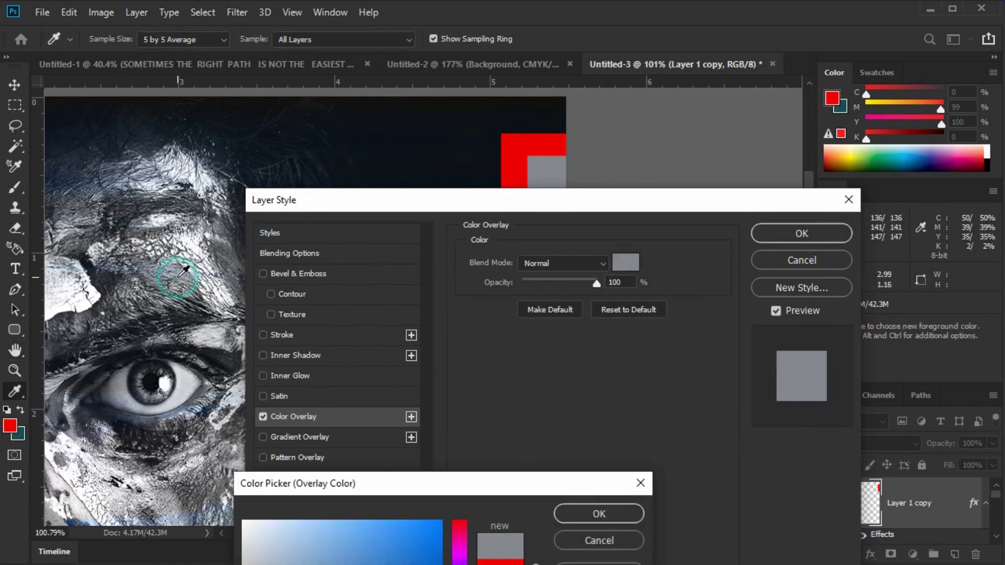
pyautogui.click(617, 513)
pyautogui.click(792, 236)
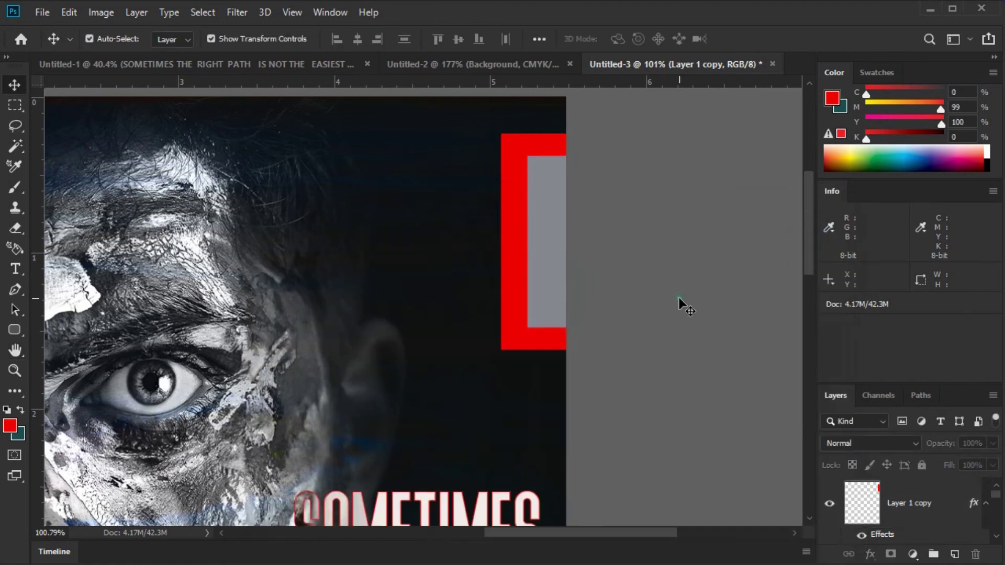
pyautogui.click(554, 307)
pyautogui.click(671, 337)
pyautogui.press('z')
pyautogui.moveTo(607, 221); pyautogui.dragTo(649, 233)
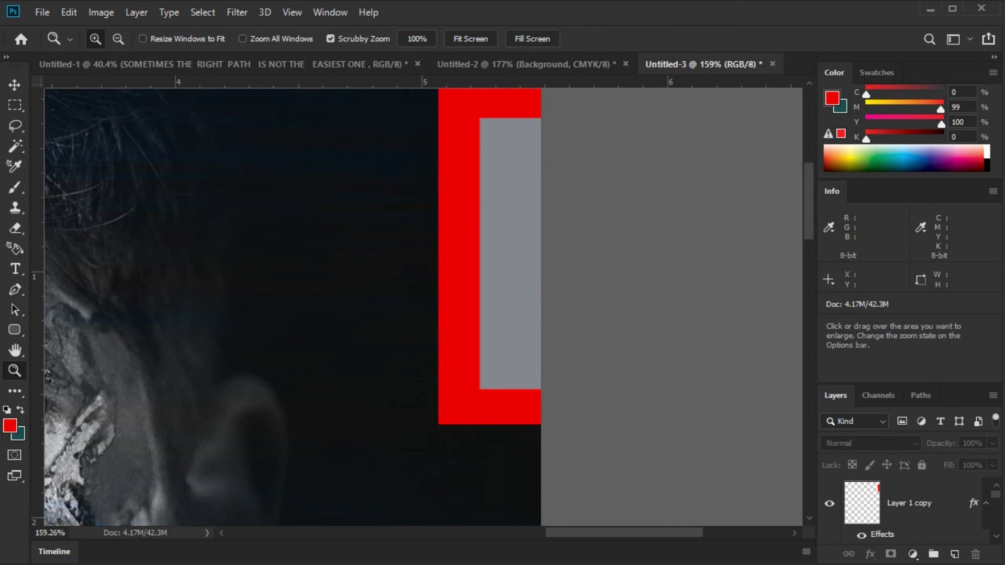
pyautogui.click(16, 84)
pyautogui.click(455, 191)
pyautogui.click(513, 198)
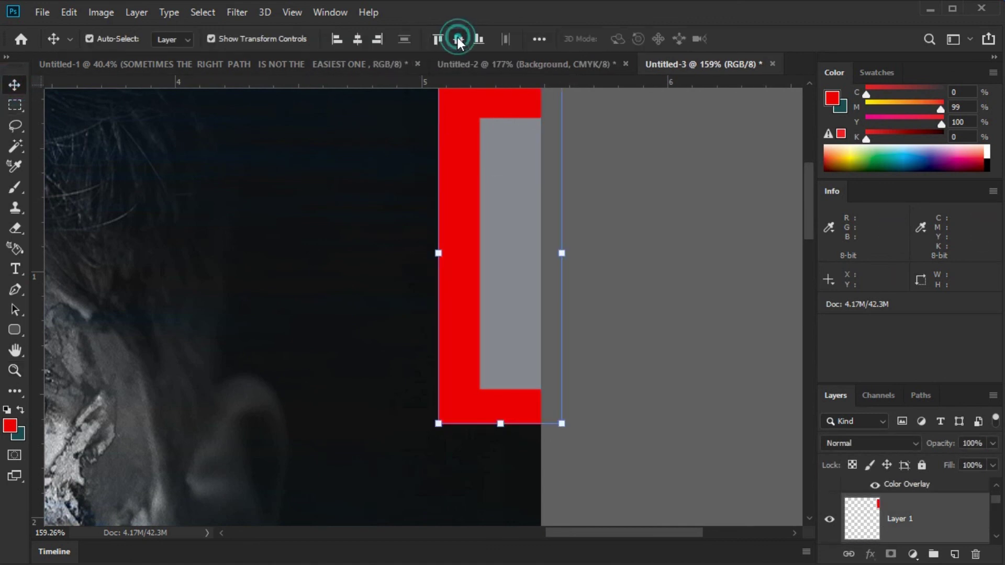
pyautogui.click(630, 296)
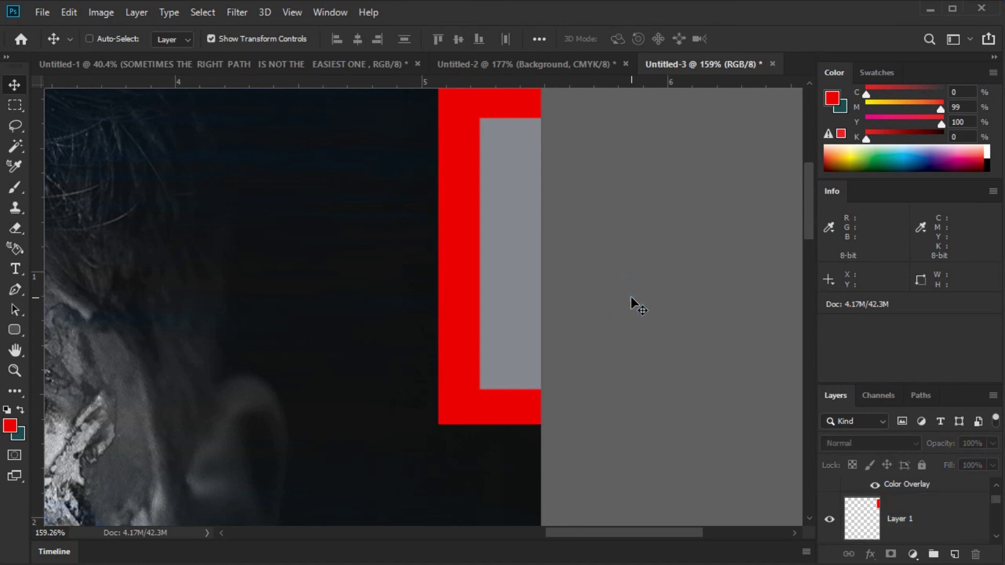
pyautogui.hotkey('ctrl', '0')
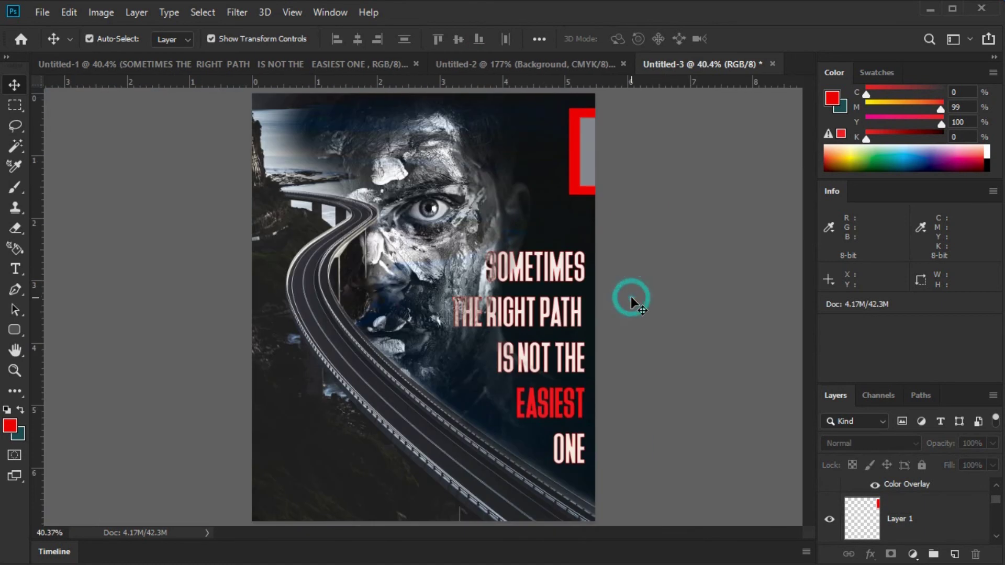